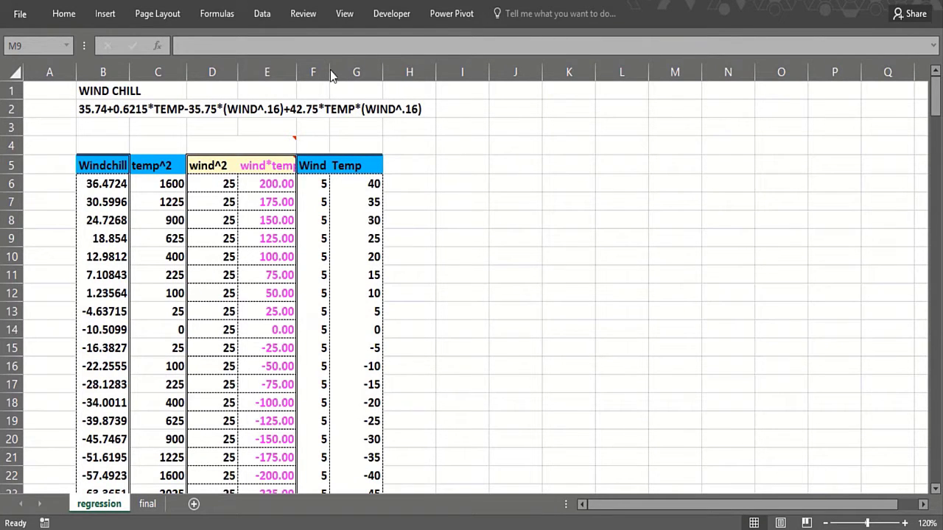
Step: Examine the Wind and Temp values in the data table and the Windchill formula in row 22
click(469, 166)
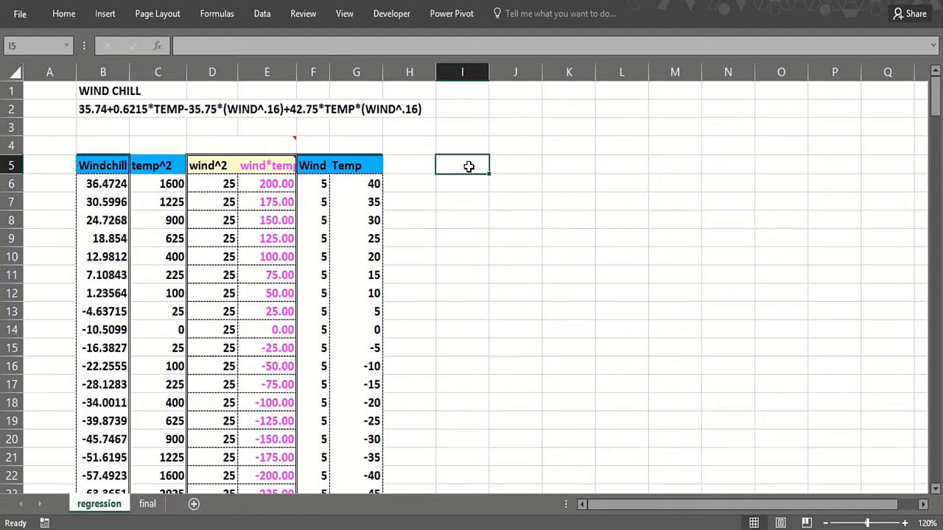
click(114, 129)
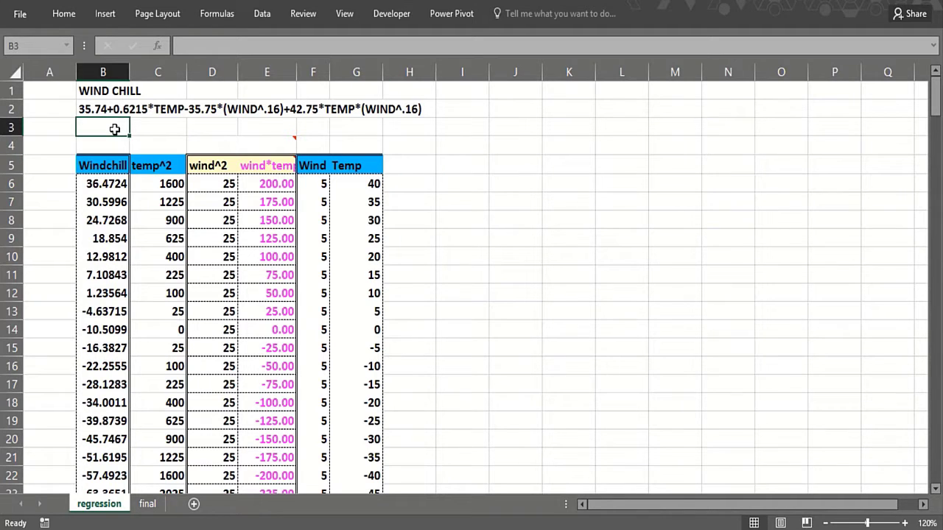
click(149, 129)
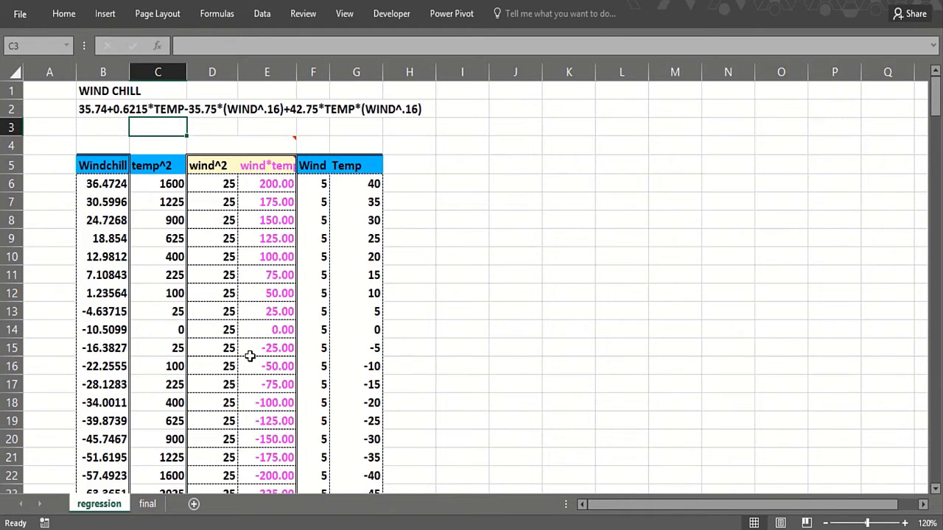
scroll(251, 361, down, 2)
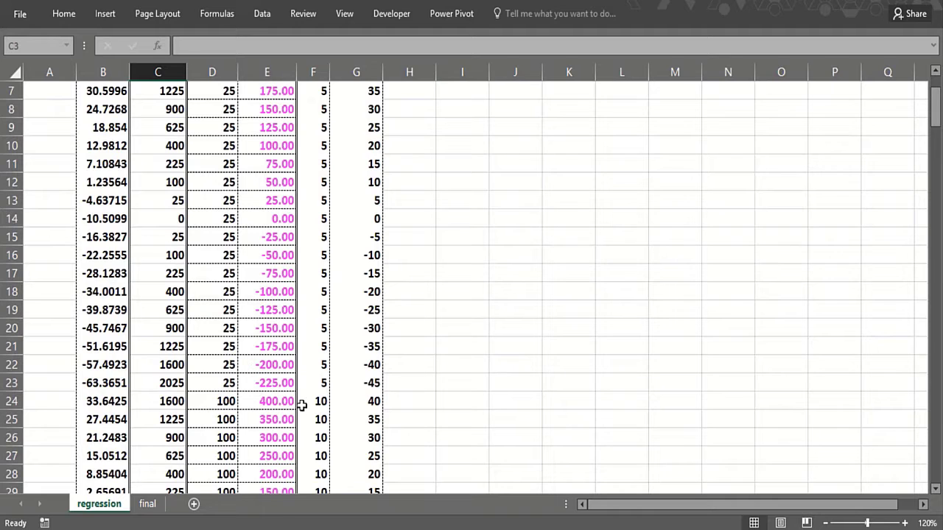
click(317, 365)
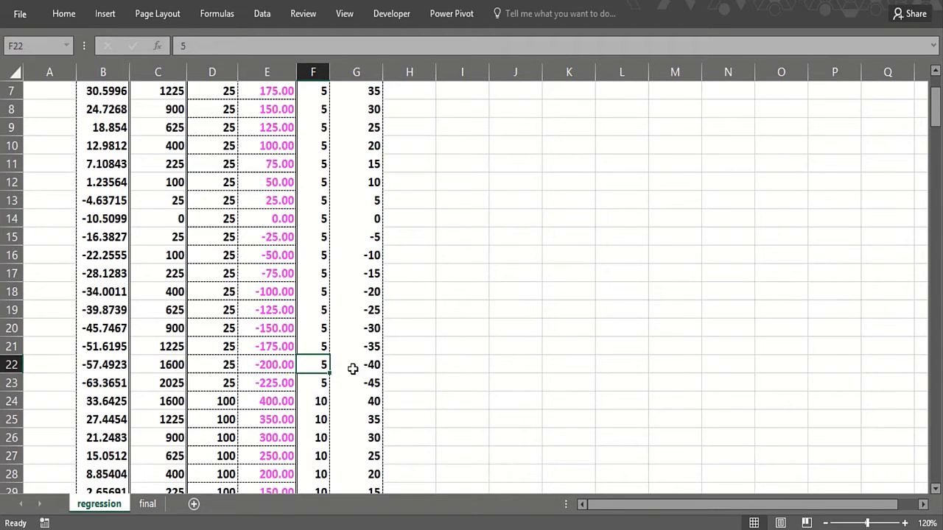
click(352, 366)
scroll(352, 366, up, 2)
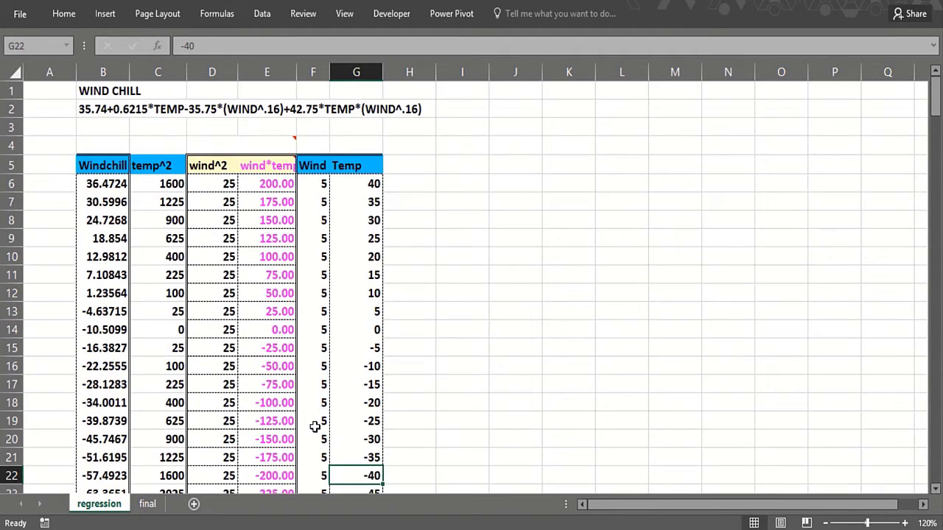
scroll(315, 427, down, 1)
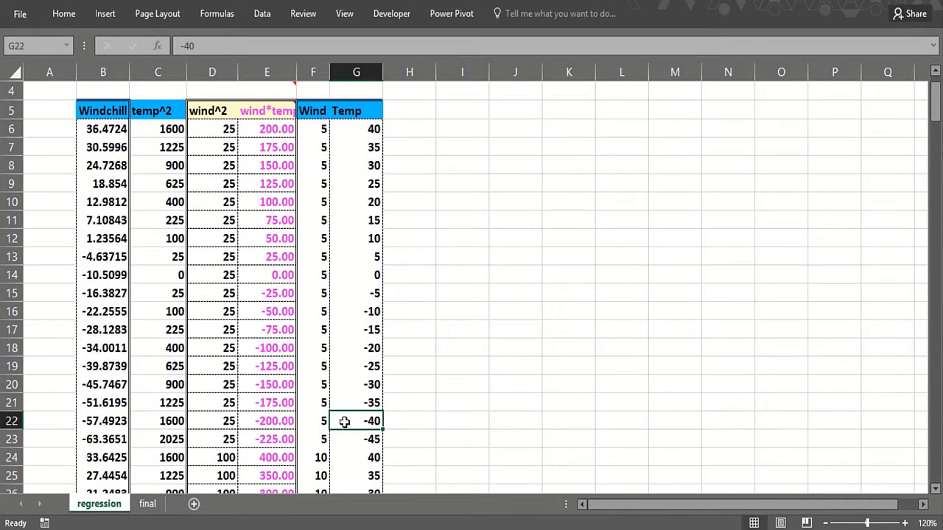
click(117, 421)
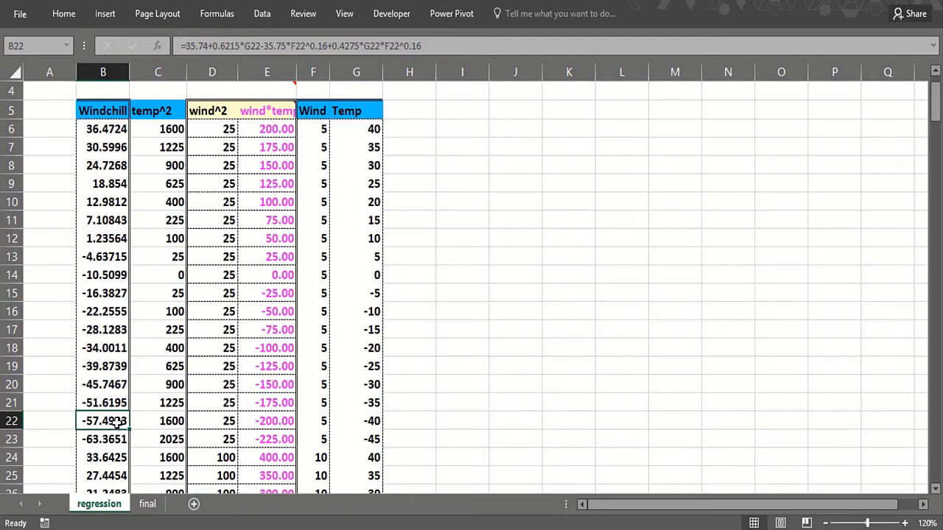
scroll(117, 421, up, 1)
Step: Review the terms of the wind chill equation written in row 2
click(132, 145)
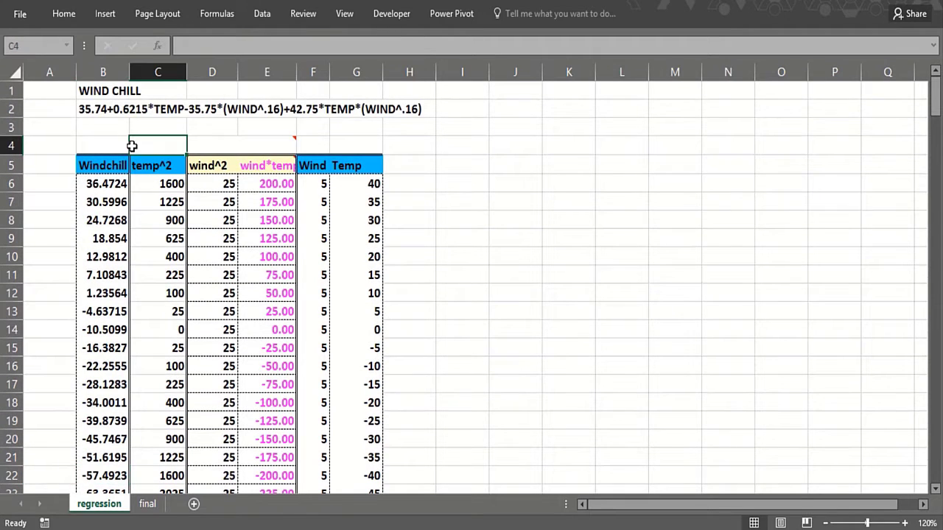
click(112, 141)
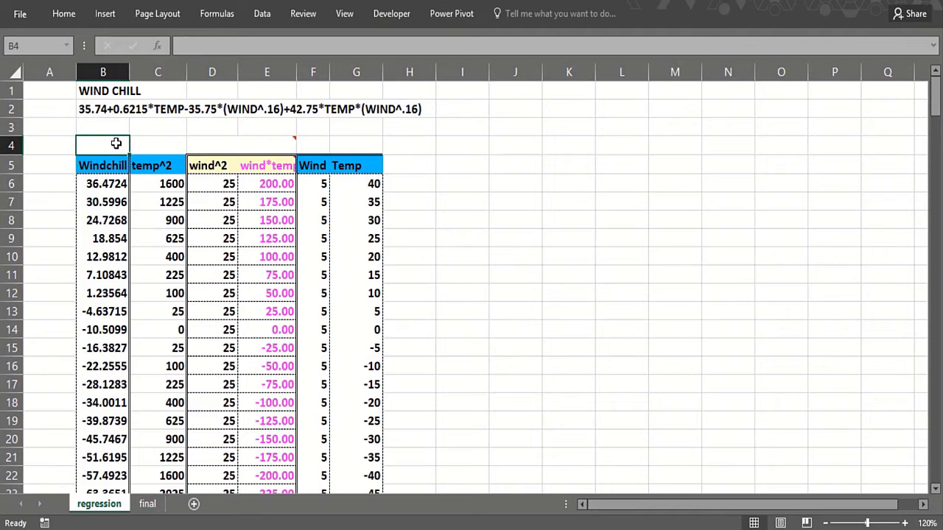
click(110, 126)
click(139, 128)
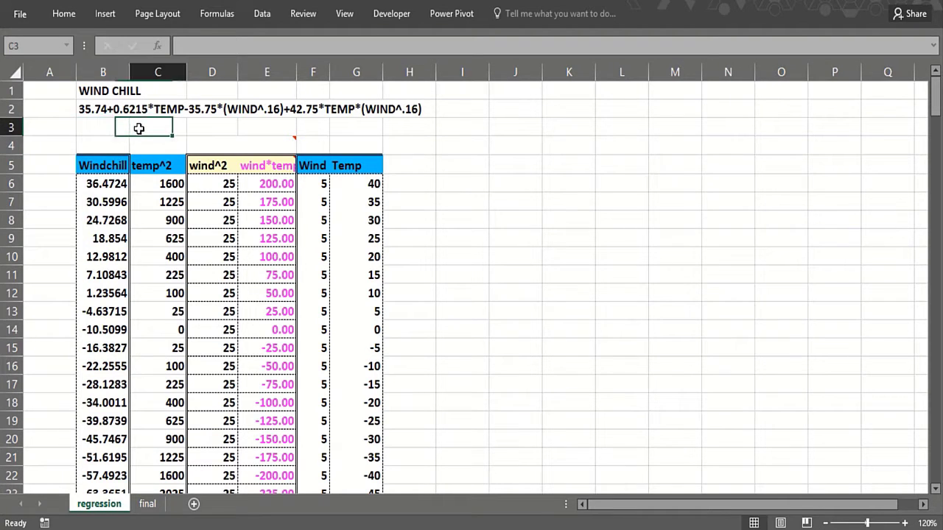
click(115, 126)
click(133, 129)
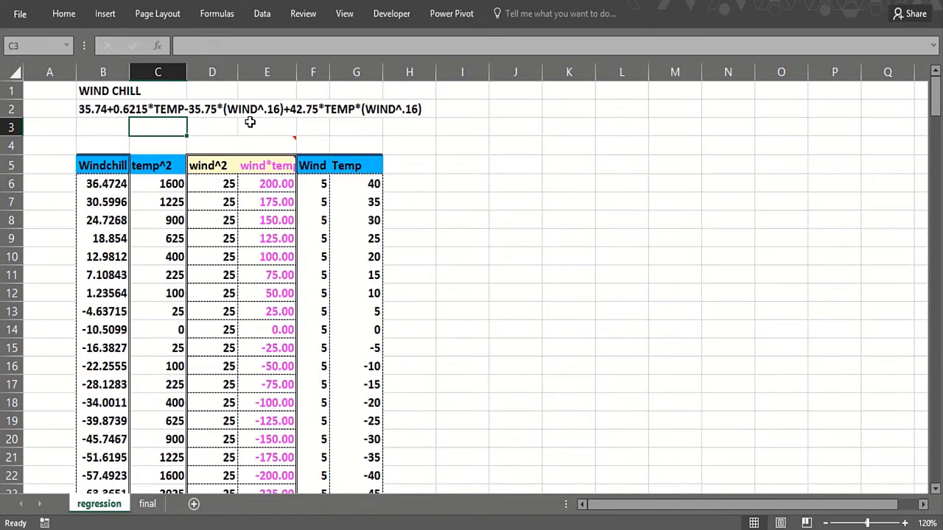
click(200, 126)
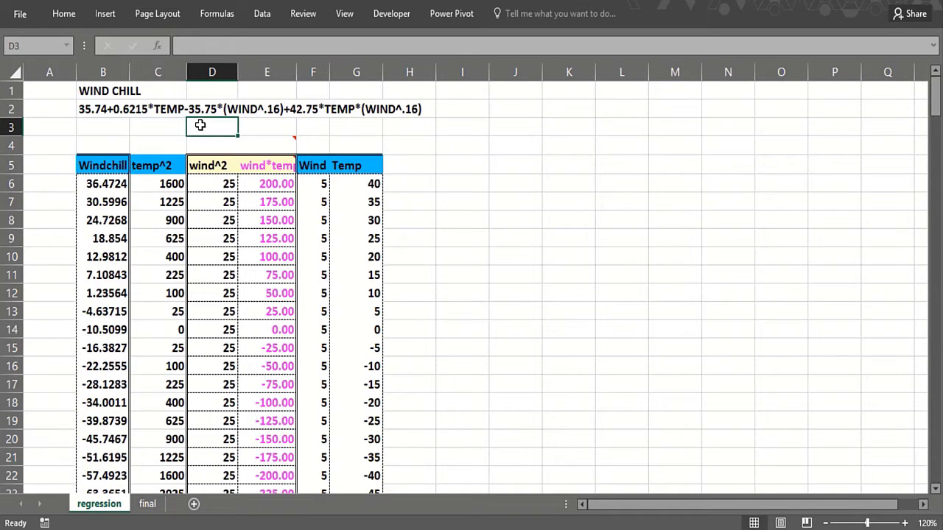
click(307, 125)
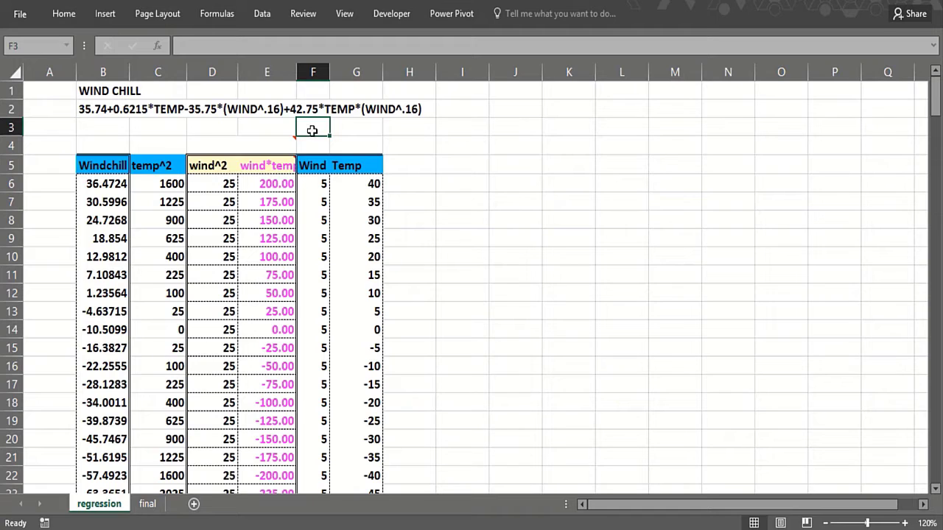
Step: Compare the Windchill cell formulas in B6 and B7 with the equation in row 2
click(114, 185)
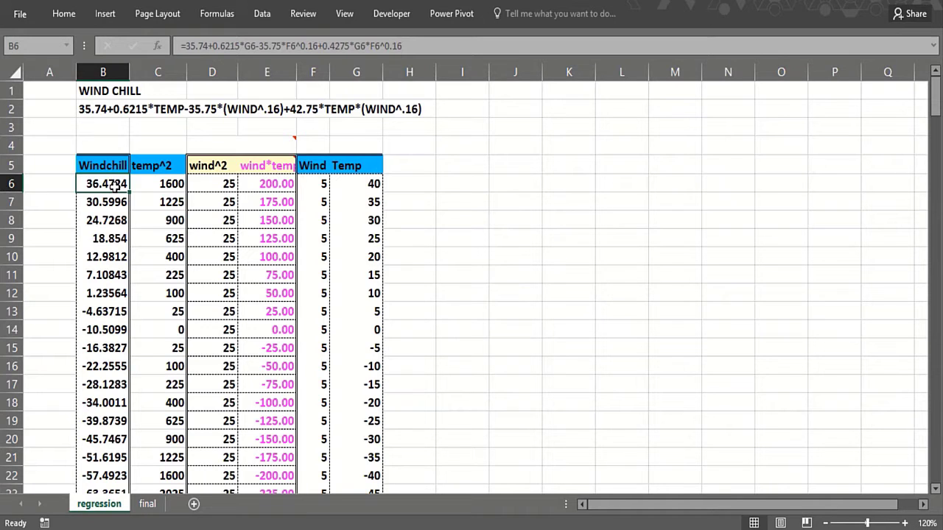
click(113, 202)
click(110, 186)
click(401, 141)
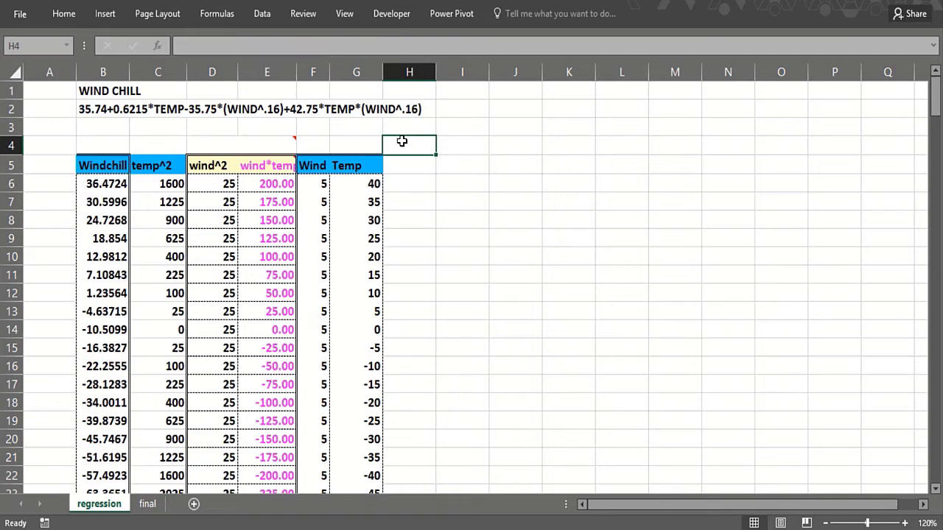
click(141, 140)
click(143, 124)
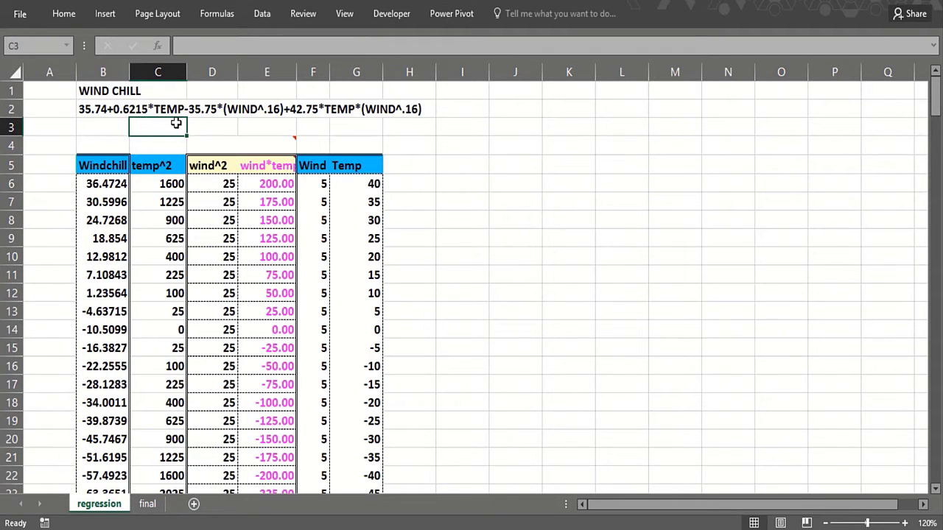
Step: Inspect the full Windchill column and the first-row entries of the temp^2, wind^2, wind*temp and Temp columns
click(114, 177)
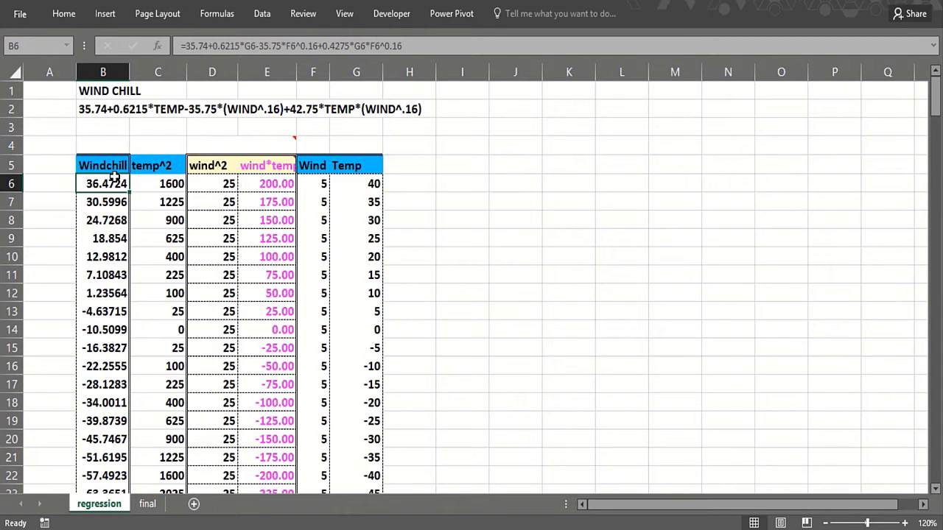
key(ctrl+shift+Down)
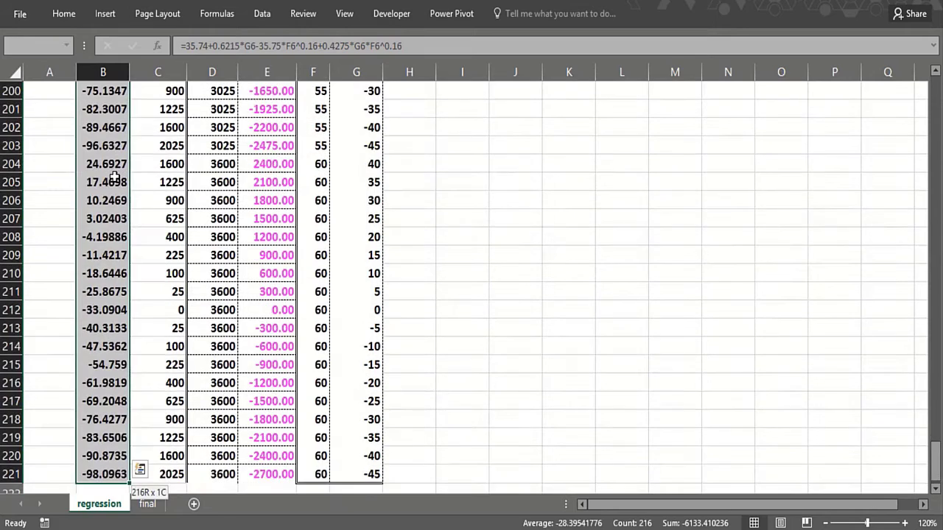
key(ctrl+shift+Up)
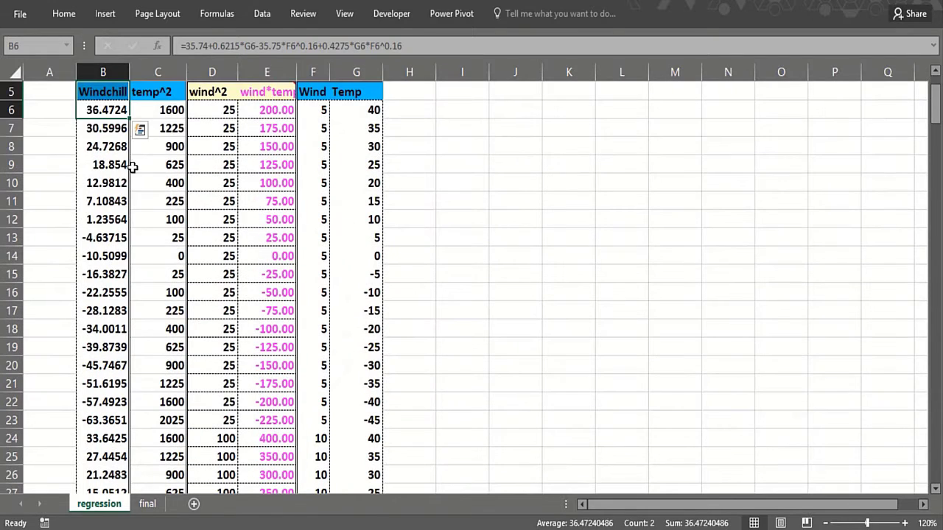
click(162, 105)
click(208, 105)
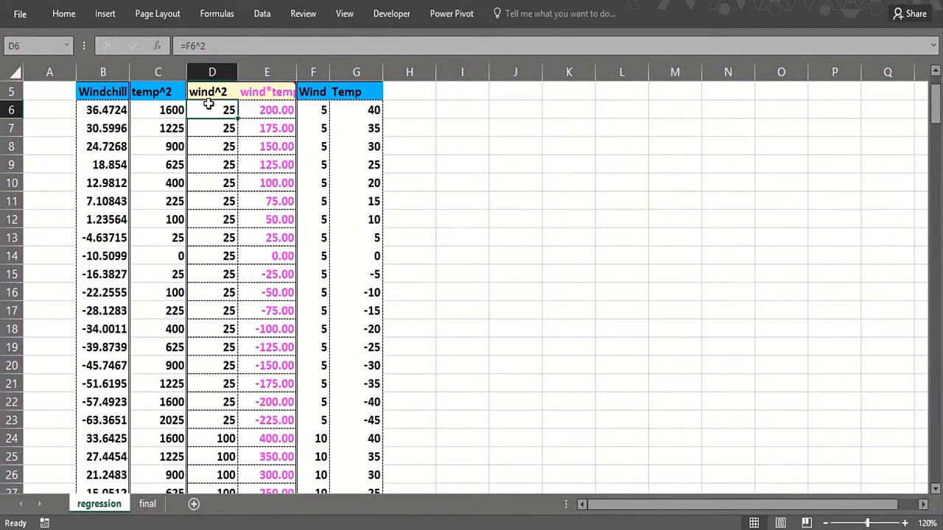
key(Up)
key(Up)
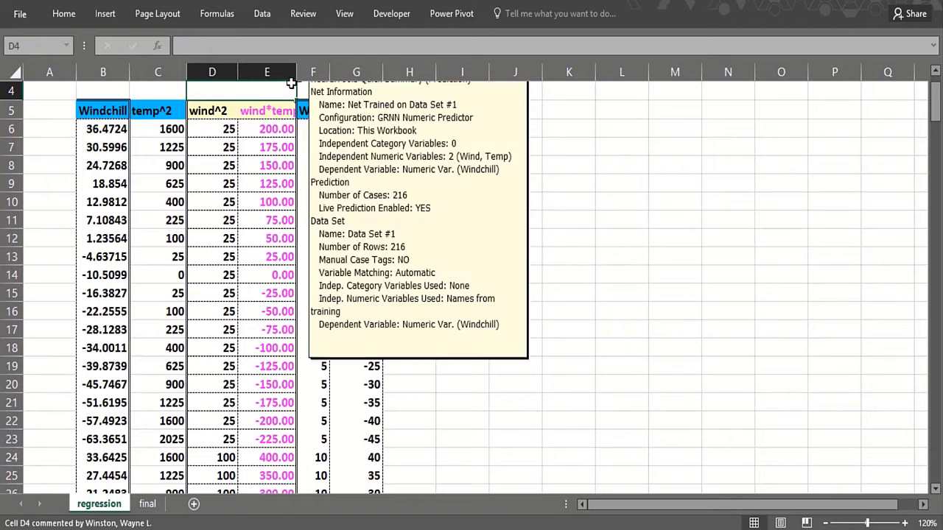
click(276, 127)
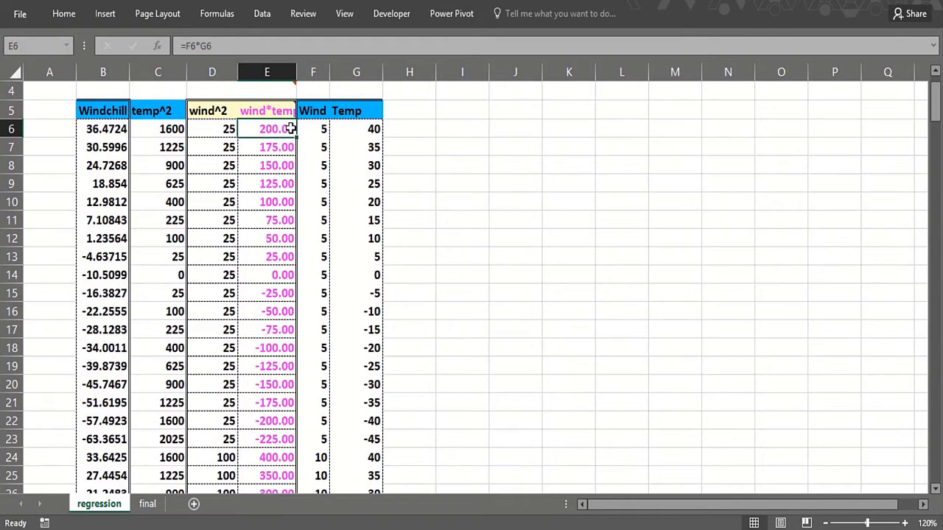
click(356, 129)
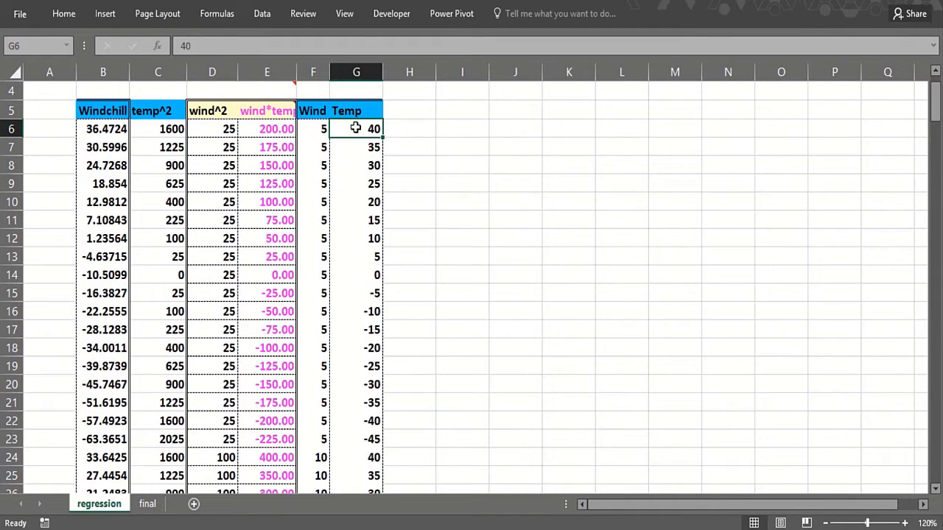
Step: Start a Regression from the data analysis tools and set its input Y range to the Windchill column, $B$5:$B$221
click(263, 14)
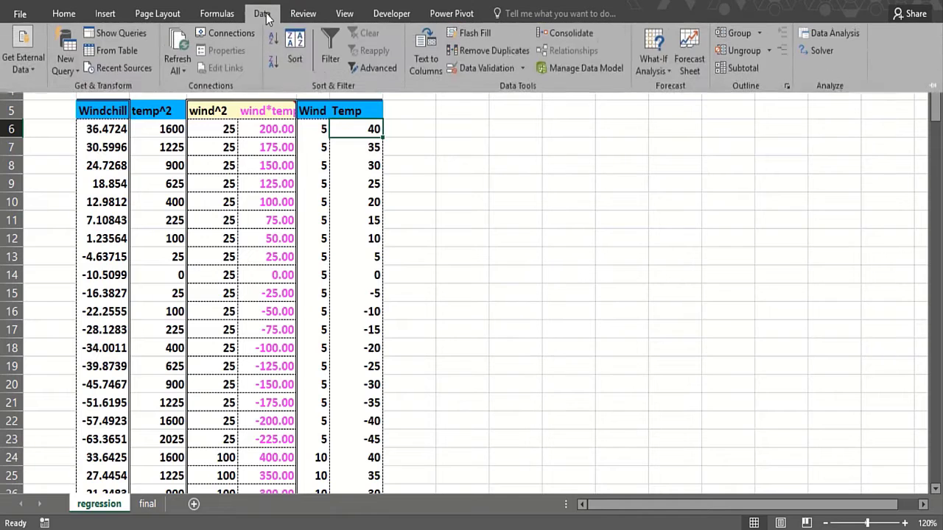
click(802, 41)
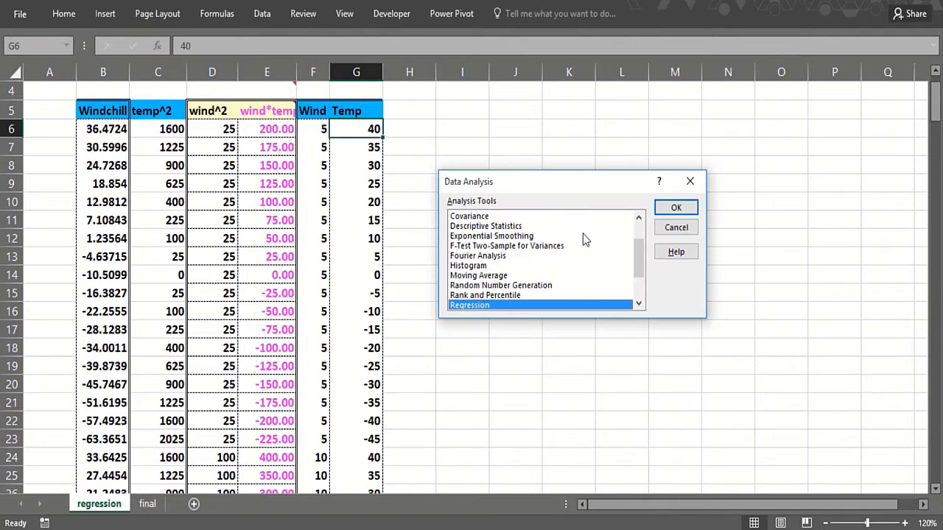
click(675, 207)
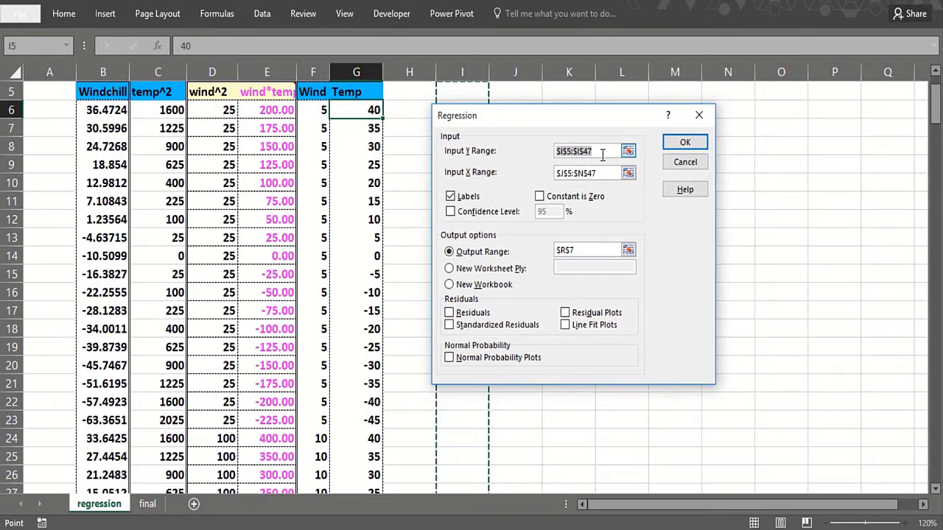
click(627, 152)
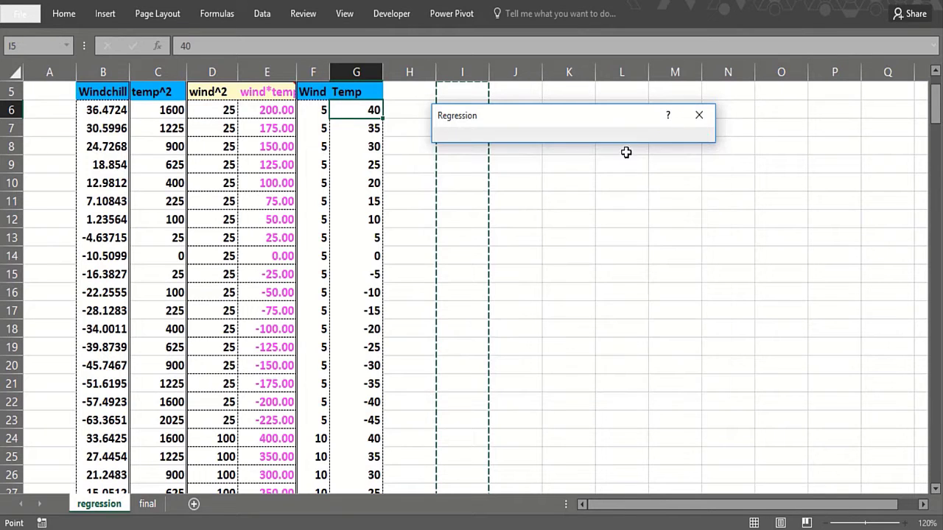
click(105, 93)
key(ctrl+shift+Down)
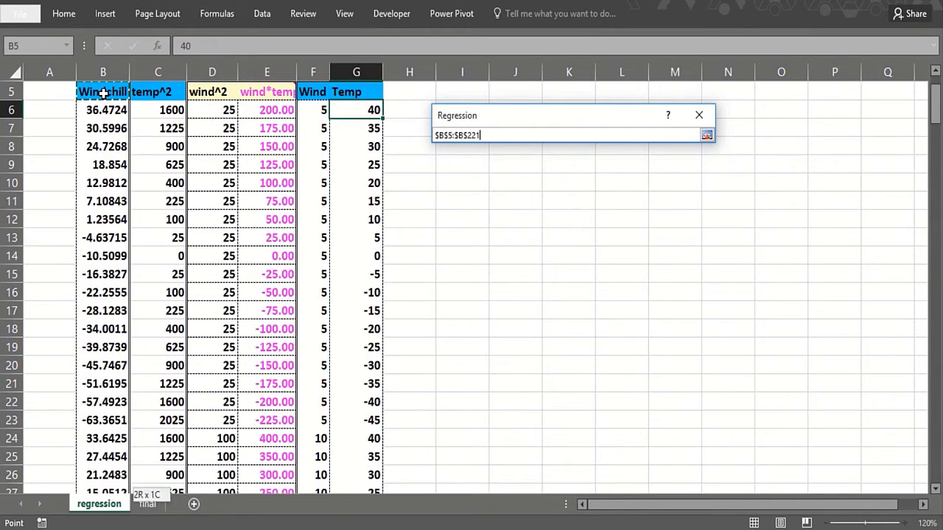
click(707, 135)
Step: Set the regression's input X range to $C$5:$G$221 and its output range to $I$8
click(627, 173)
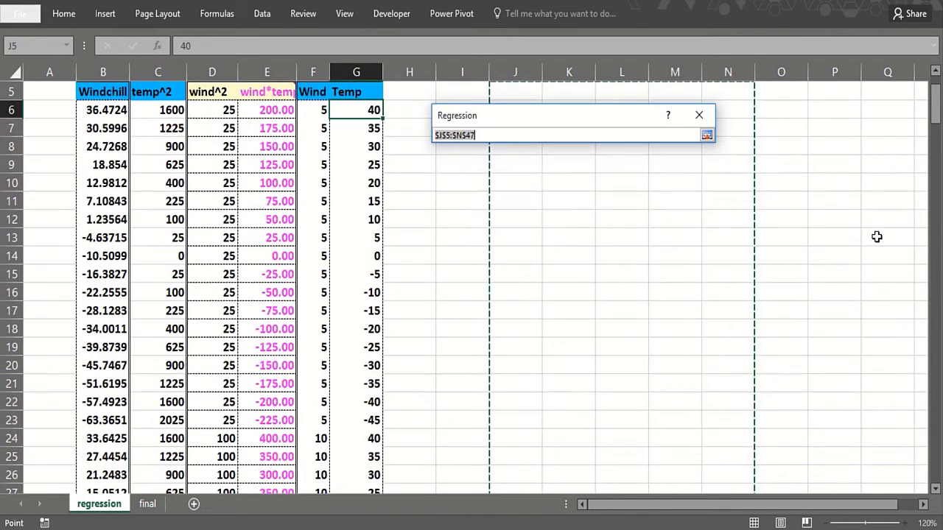
scroll(937, 105, up, 2)
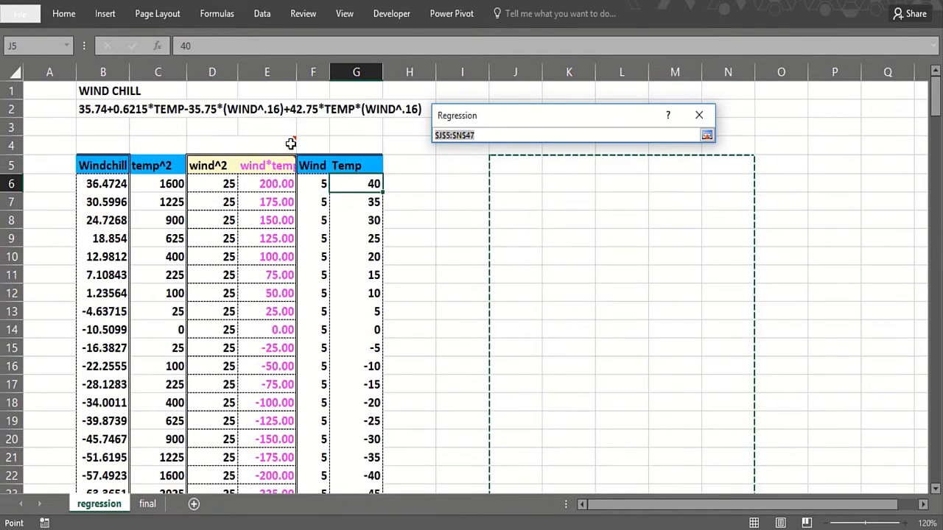
drag(187, 165, 334, 169)
key(ctrl+shift+Down)
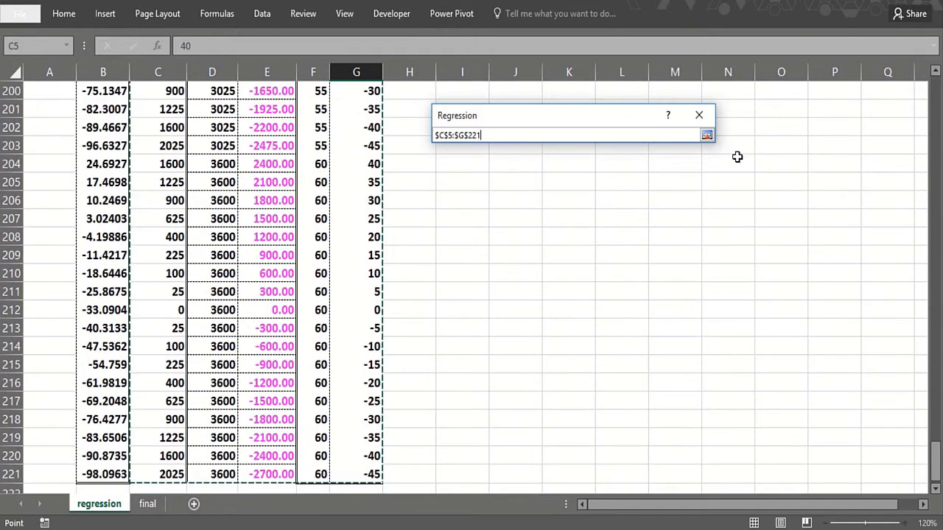
click(707, 135)
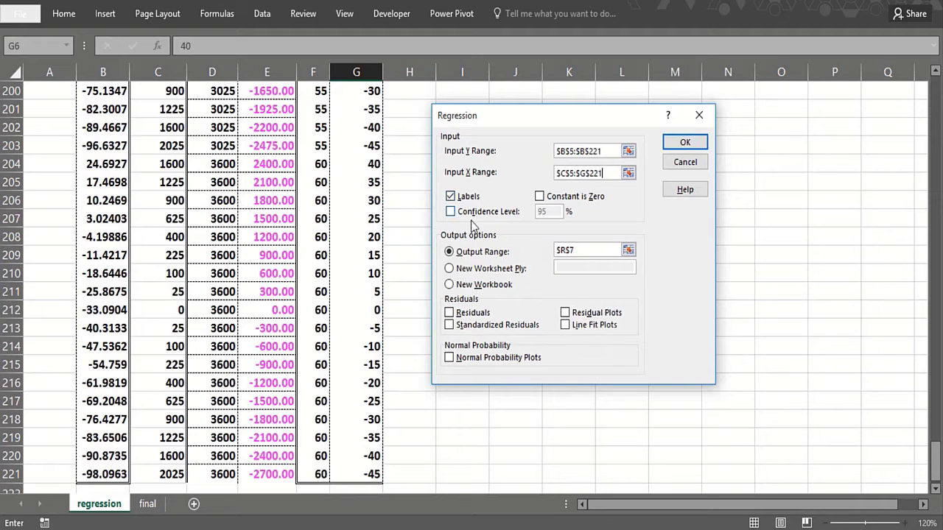
click(520, 252)
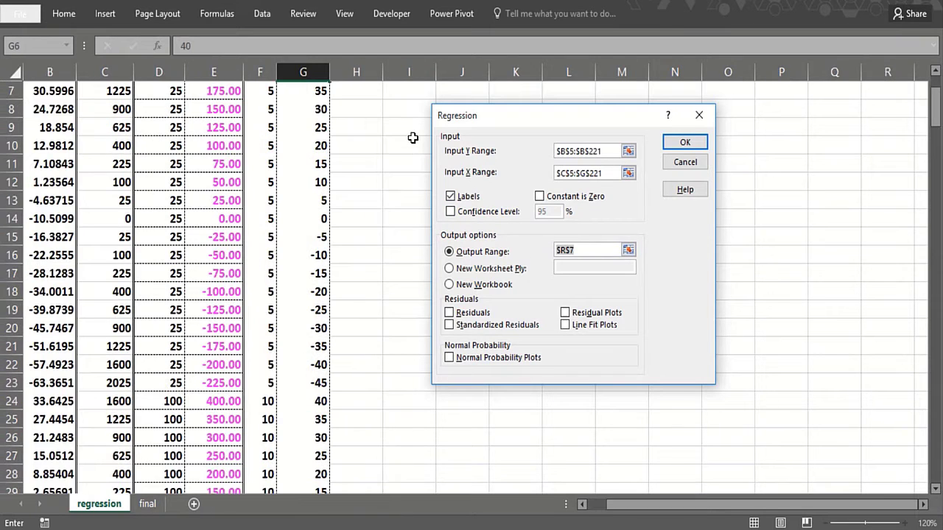
click(402, 114)
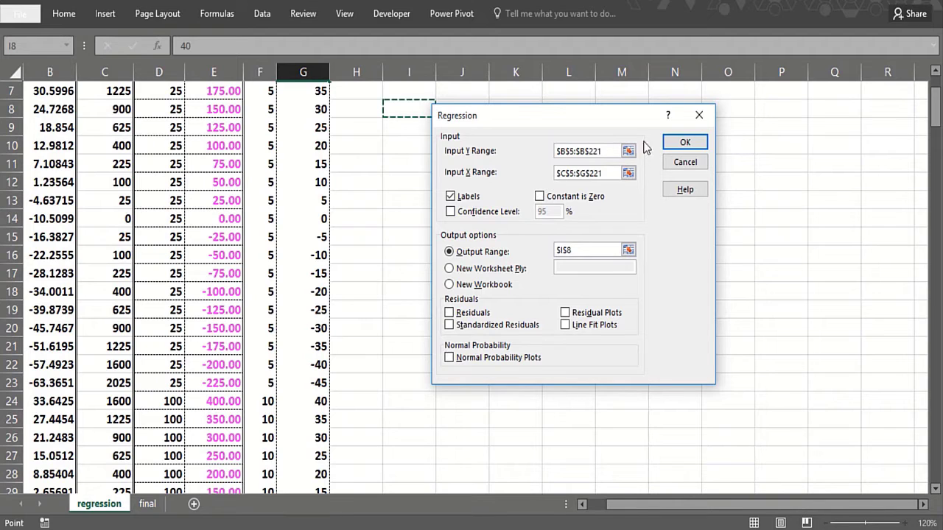
Step: Run the regression and examine the P-values of the temp^2, wind^2, wind*temp and Wind terms in its output
click(684, 142)
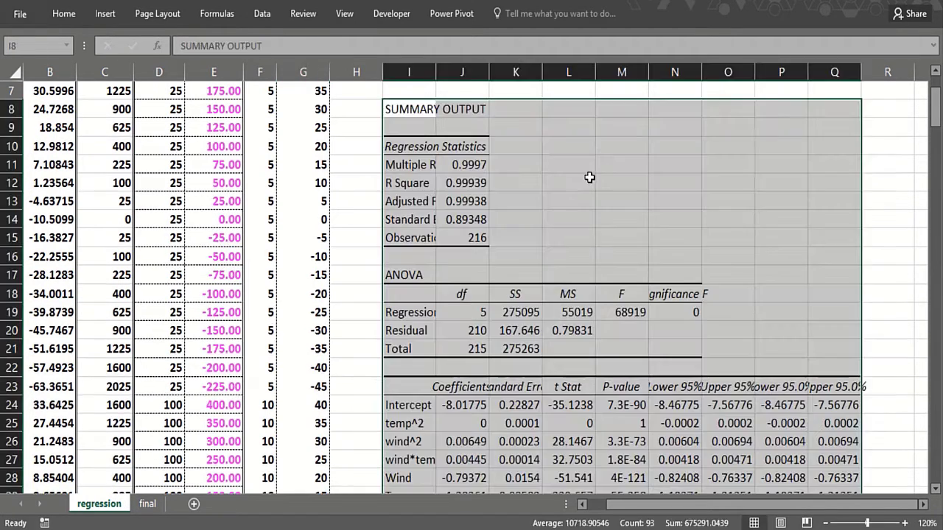
click(568, 217)
key(Down)
key(Down)
key(Down)
key(Down)
key(Down)
key(Down)
key(Down)
key(Down)
key(Down)
key(Down)
key(Down)
key(Down)
key(Down)
key(Down)
key(Down)
key(Down)
key(Down)
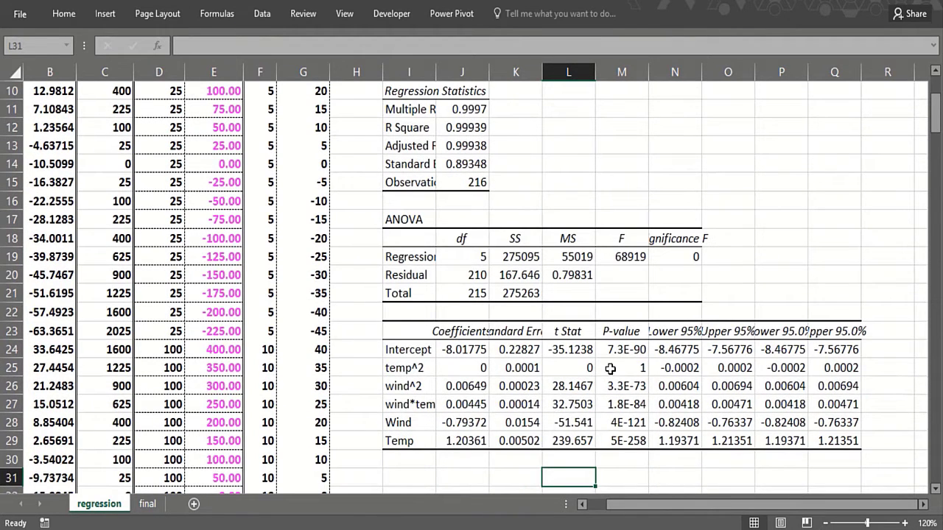
click(610, 369)
click(609, 388)
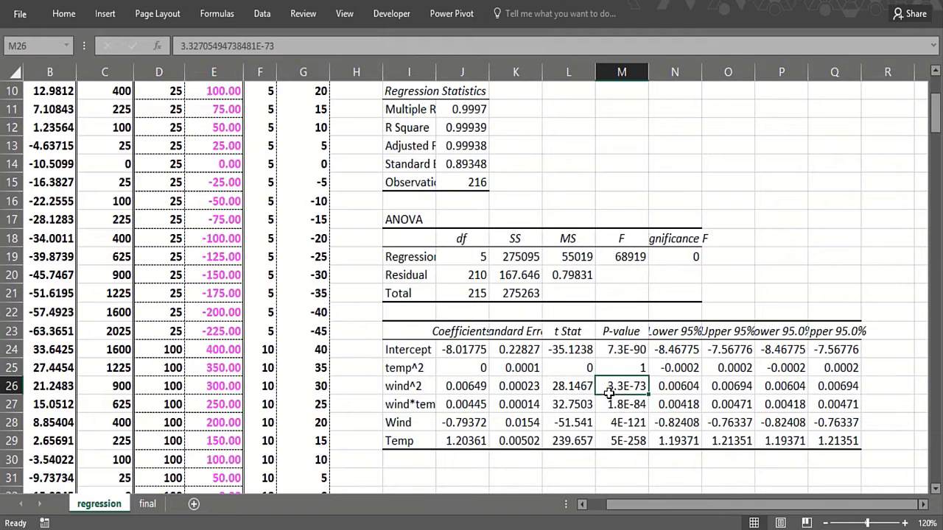
click(606, 425)
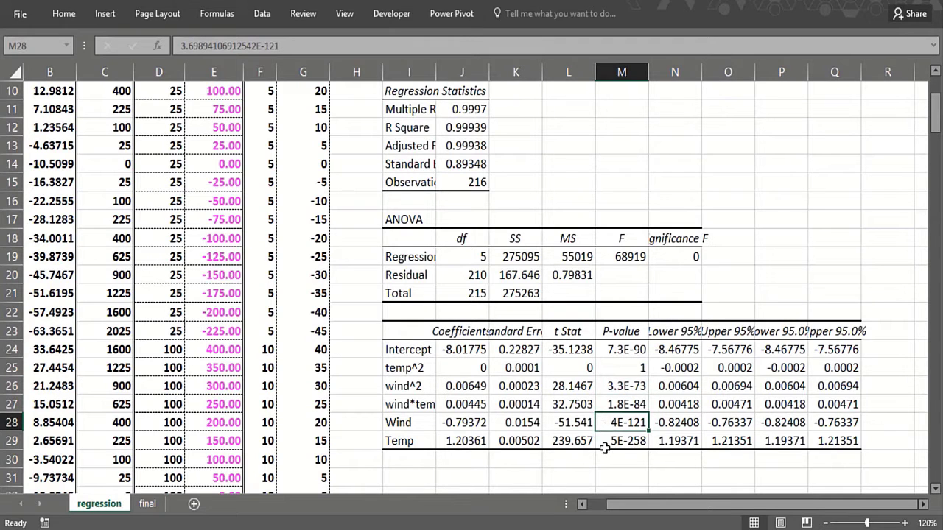
click(607, 406)
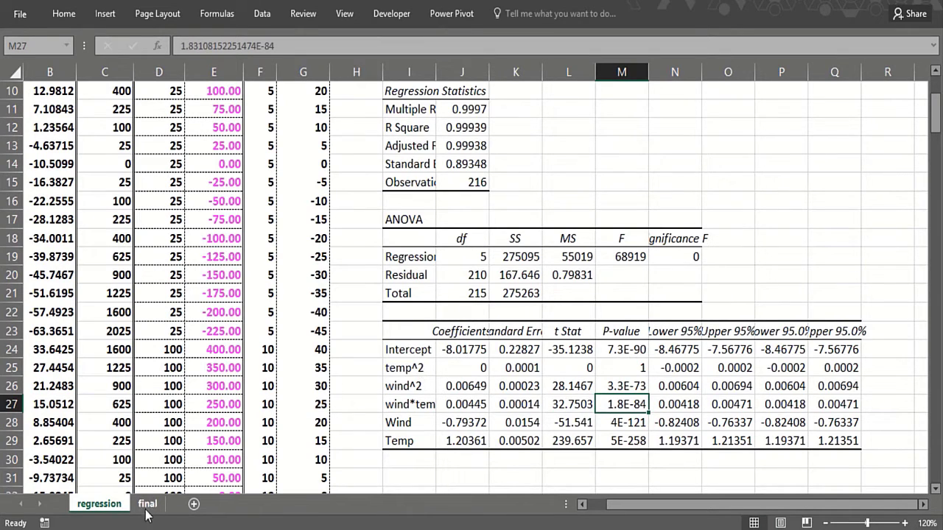
Step: Enter the note "DELETE TEMP^2 DUE TO HIGH P VALUE" in cell I30 below the coefficients table
click(400, 456)
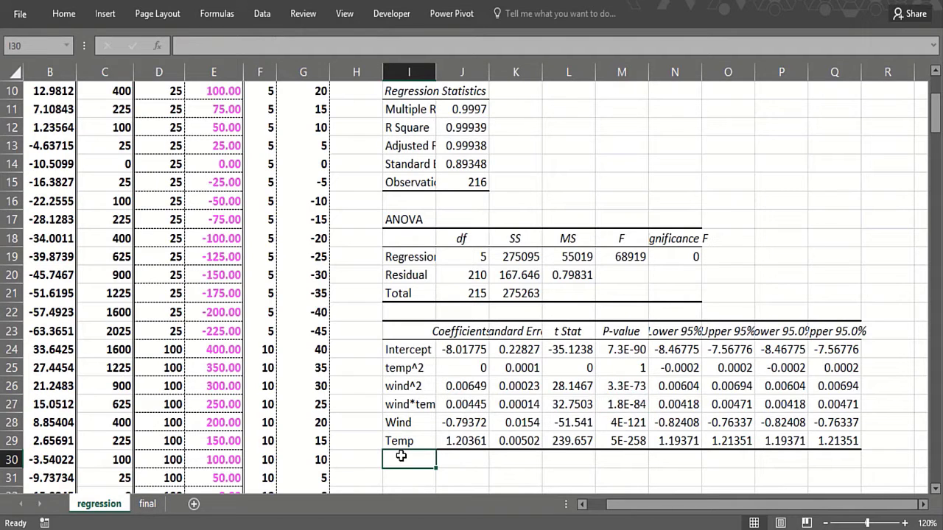
text(DELETE TEMP)
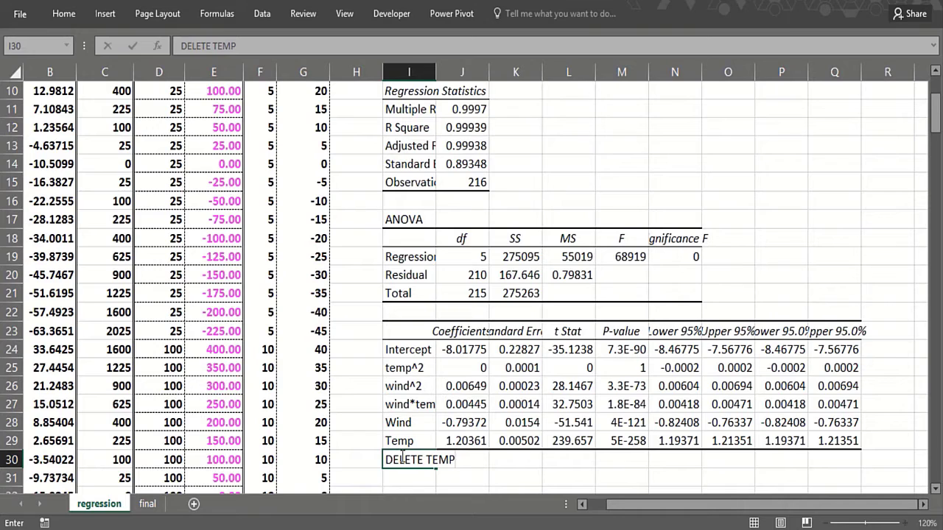
text(^2 DUE TO HIGH P)
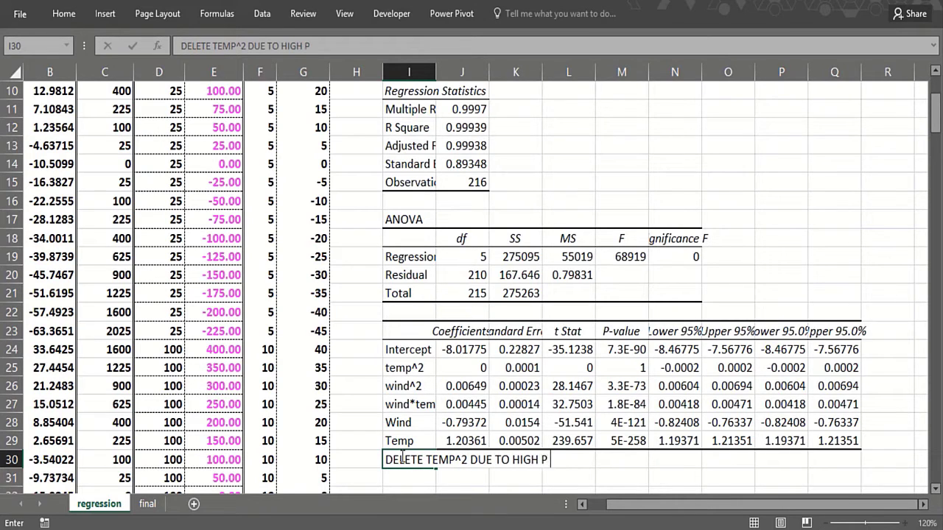
text( VALUE)
key(Return)
Step: Start a Regression on the final sheet and set its input Y range to the Windchill column, $A$5:$A$221
click(146, 504)
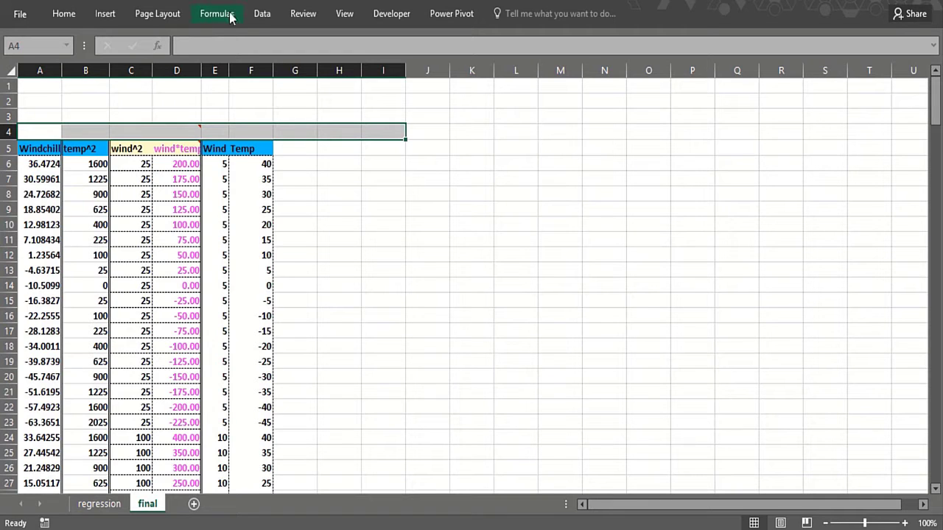
click(262, 13)
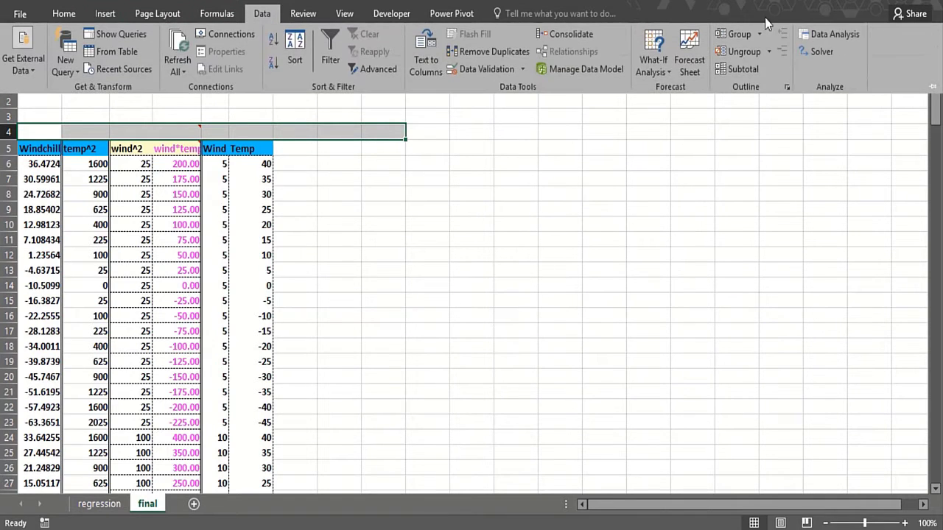
click(805, 34)
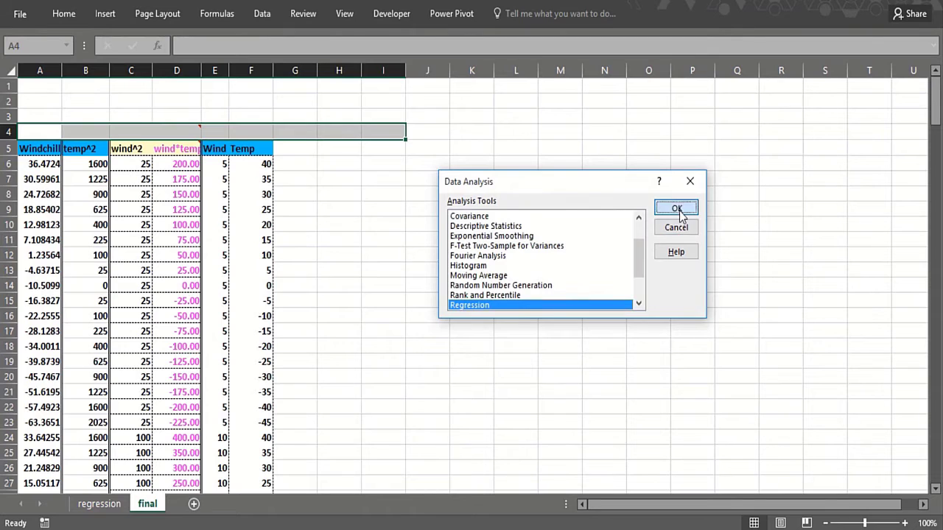
click(676, 208)
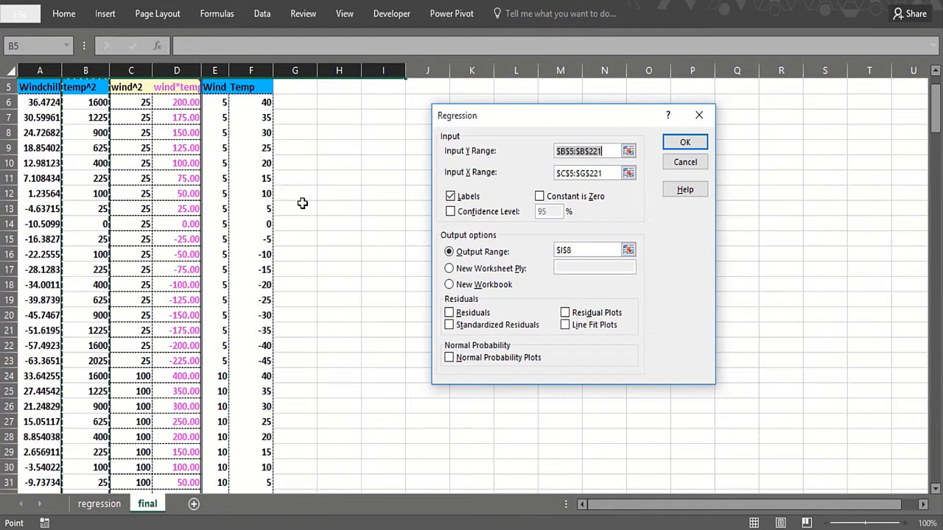
drag(610, 153, 533, 148)
click(40, 87)
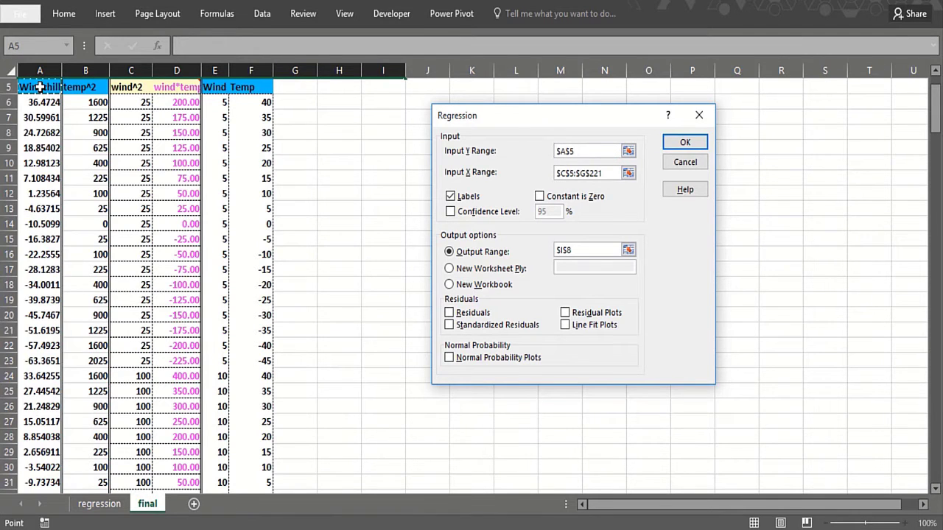
key(ctrl+shift+Down)
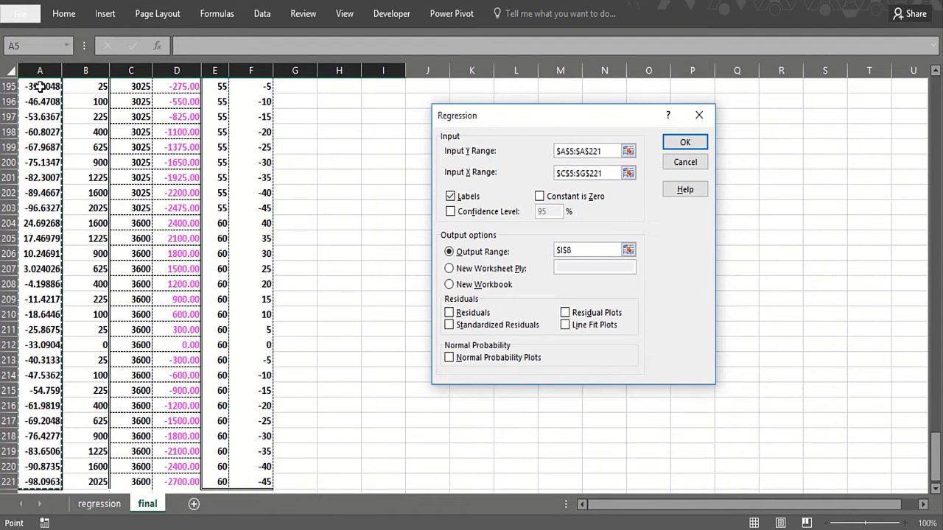
Step: Set the regression's input X range to the wind^2 through Temp columns, $C$5:$F$221, leaving out temp^2
click(627, 173)
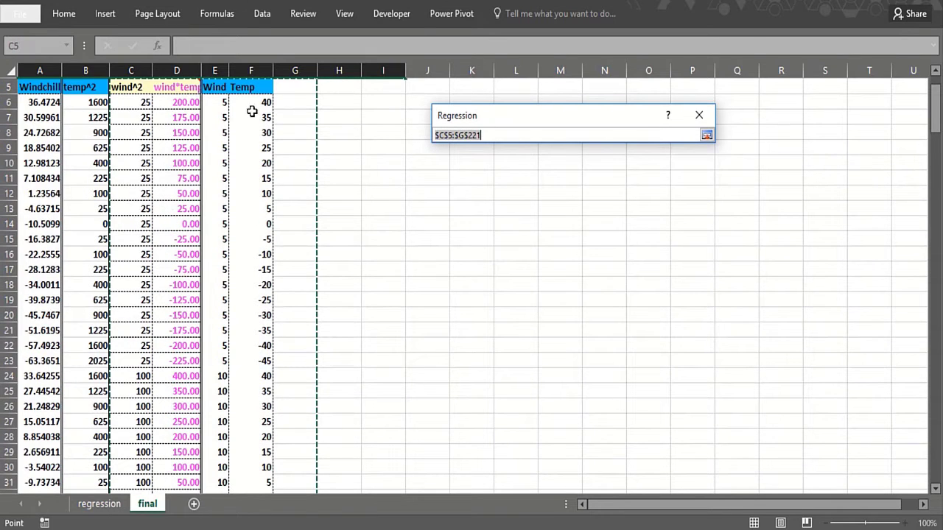
drag(123, 89, 241, 88)
key(ctrl+shift+Down)
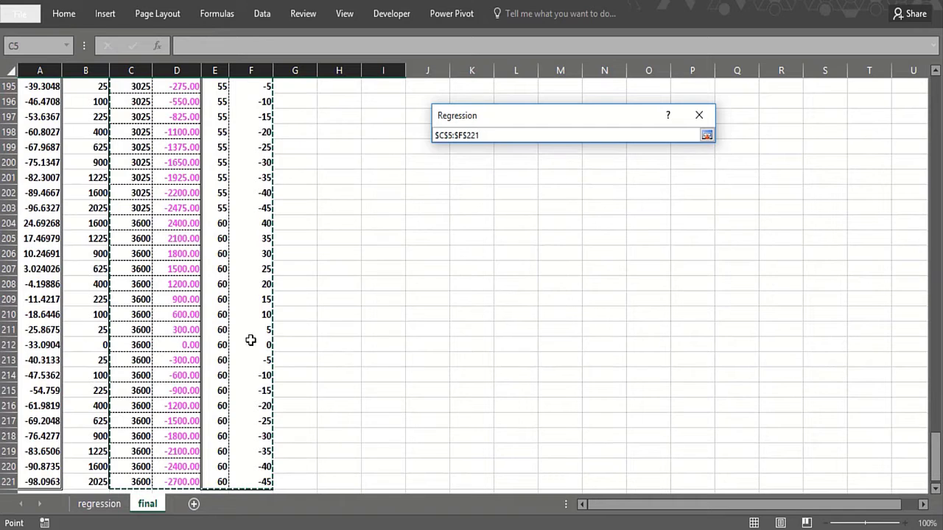
click(706, 136)
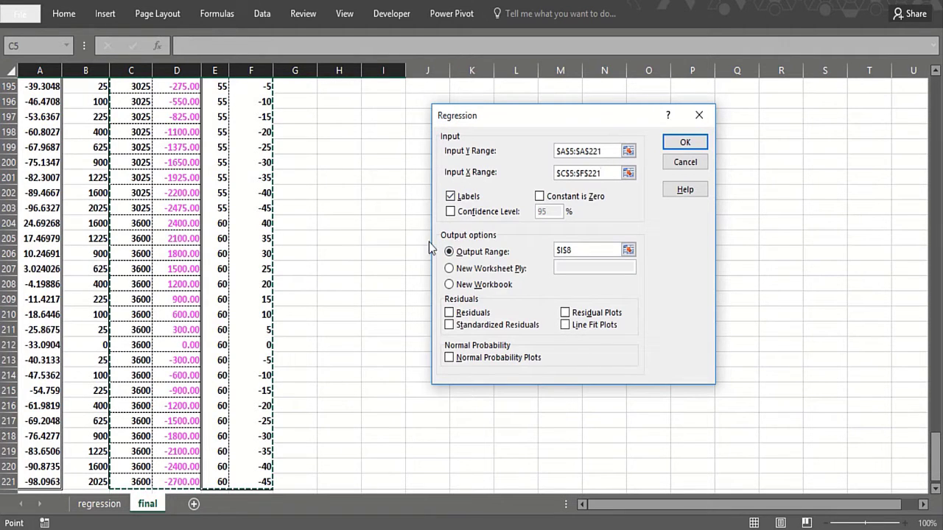
Step: Set the regression's output range to $I$5 and run it
scroll(356, 228, up, 4)
scroll(356, 228, up, 10)
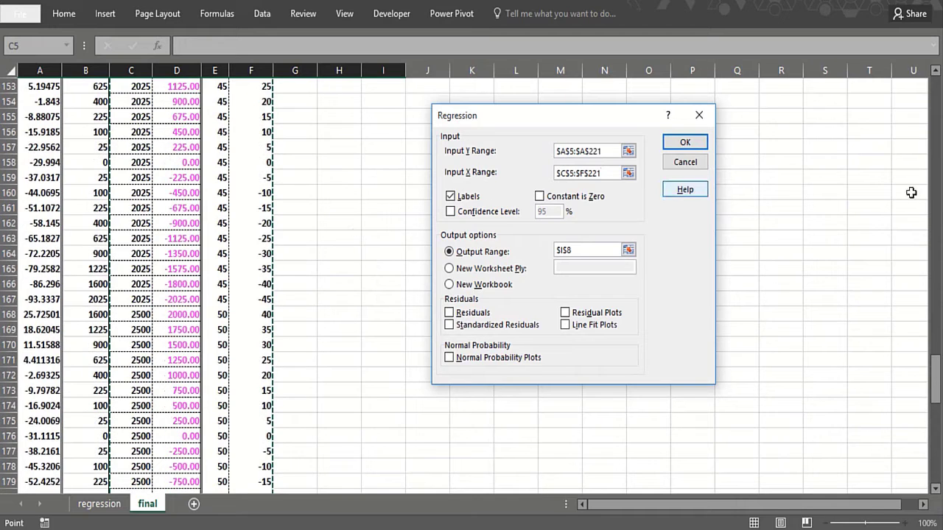
drag(937, 392, 937, 392)
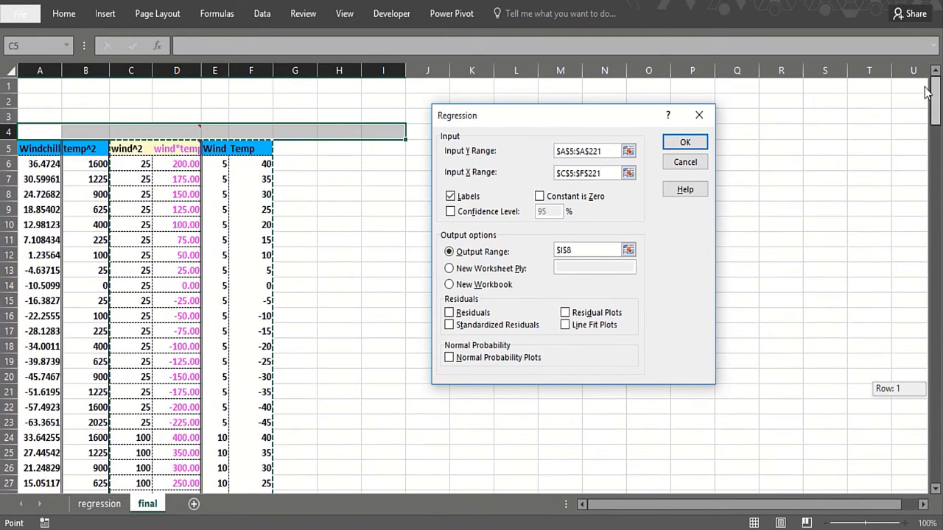
drag(611, 251, 560, 251)
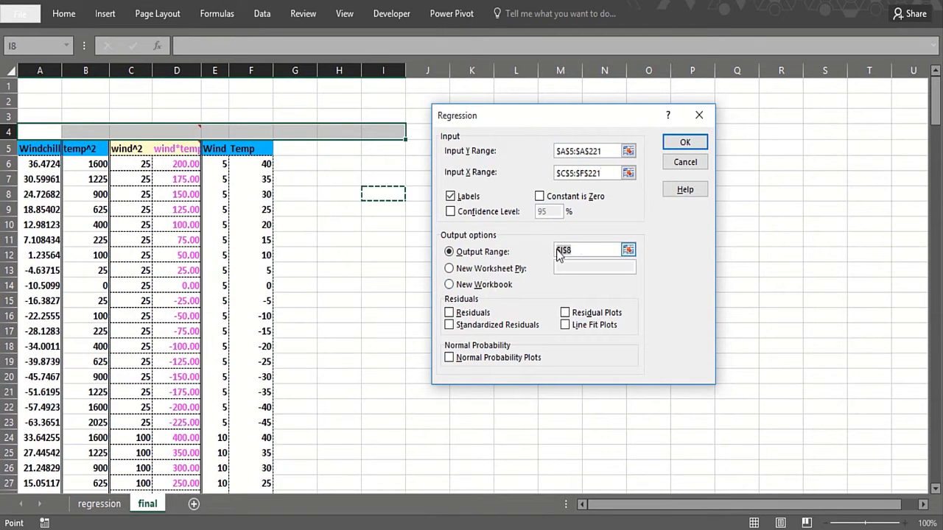
click(369, 152)
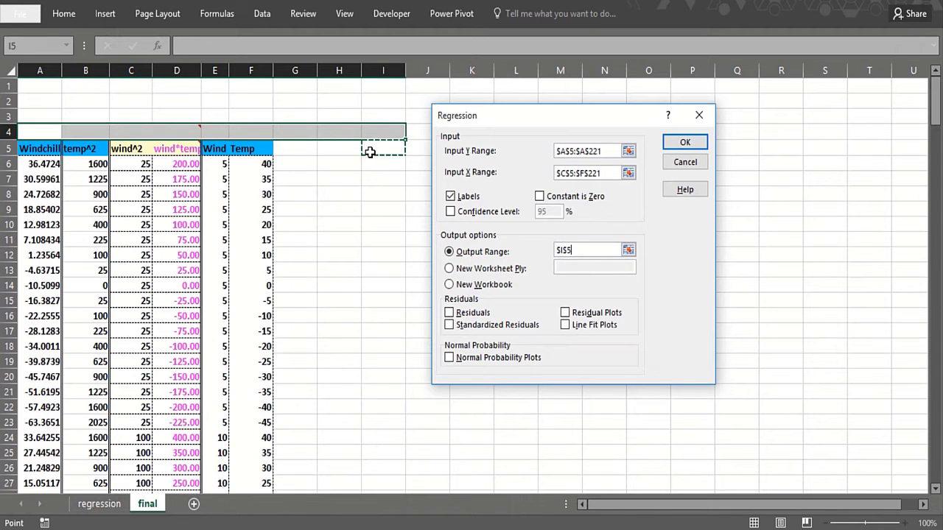
click(683, 143)
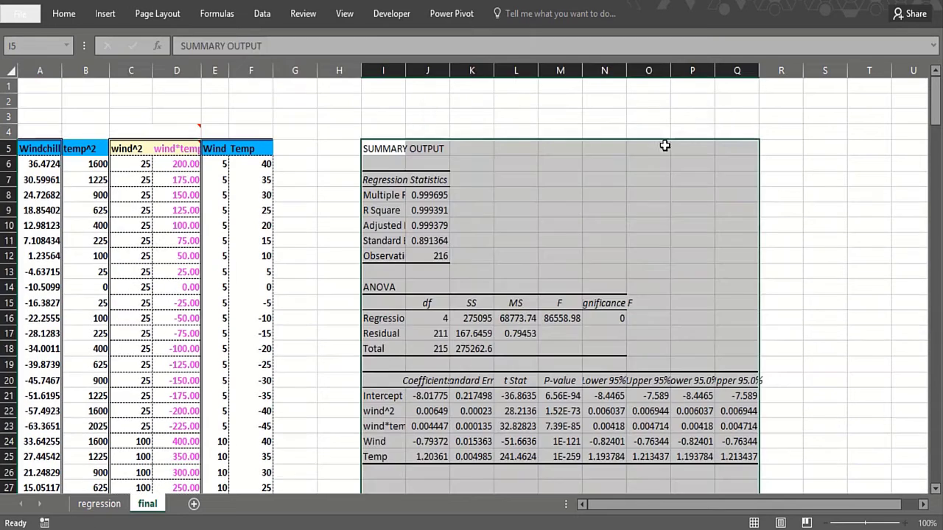
Step: Examine the P-values of the wind^2, Wind and Temp terms in the new regression output
click(523, 284)
click(557, 411)
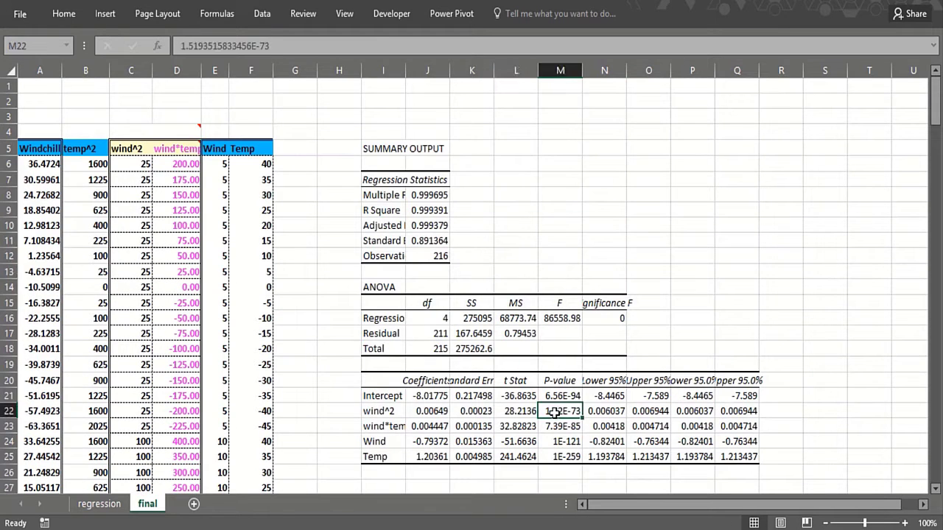
click(554, 442)
click(554, 456)
click(554, 415)
click(407, 418)
click(396, 442)
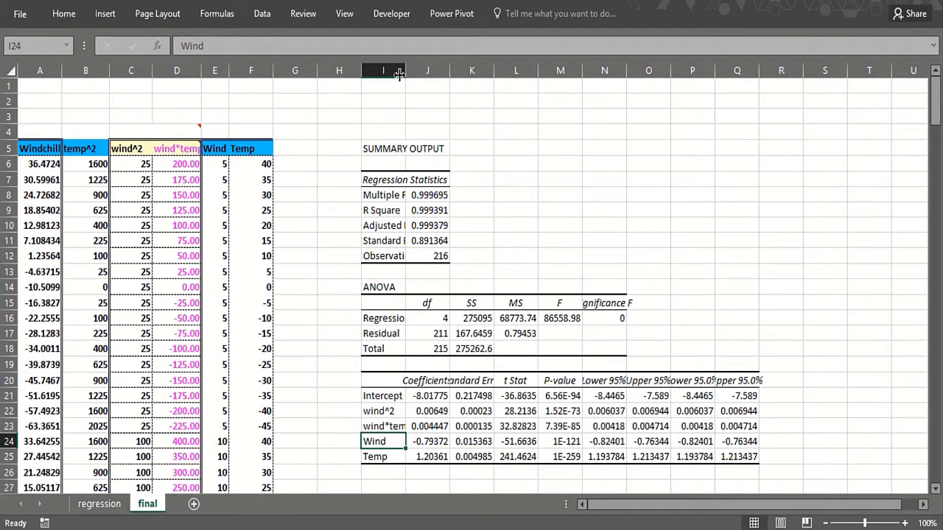
Step: Widen column I to show more of the summary labels, and check the Wind, wind*temp and Temp coefficients and the standard error
drag(400, 72, 416, 73)
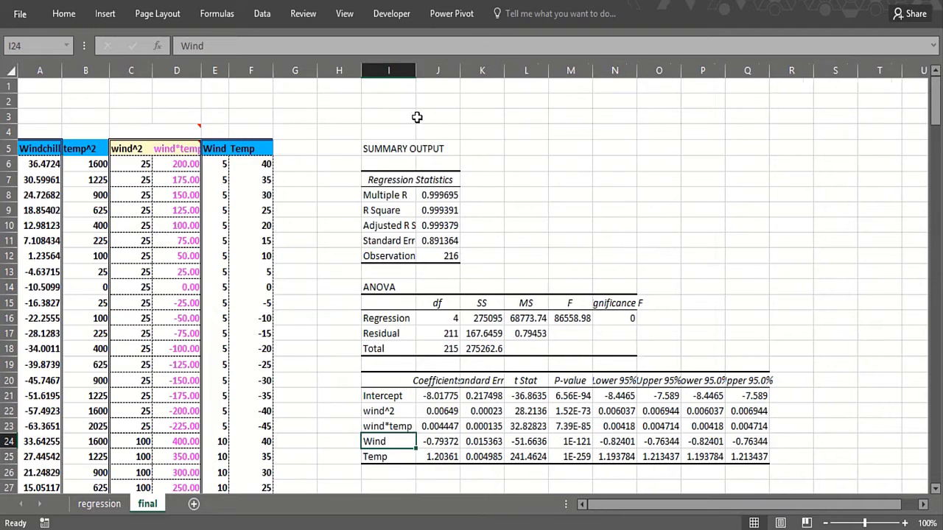
click(438, 440)
click(438, 426)
click(438, 443)
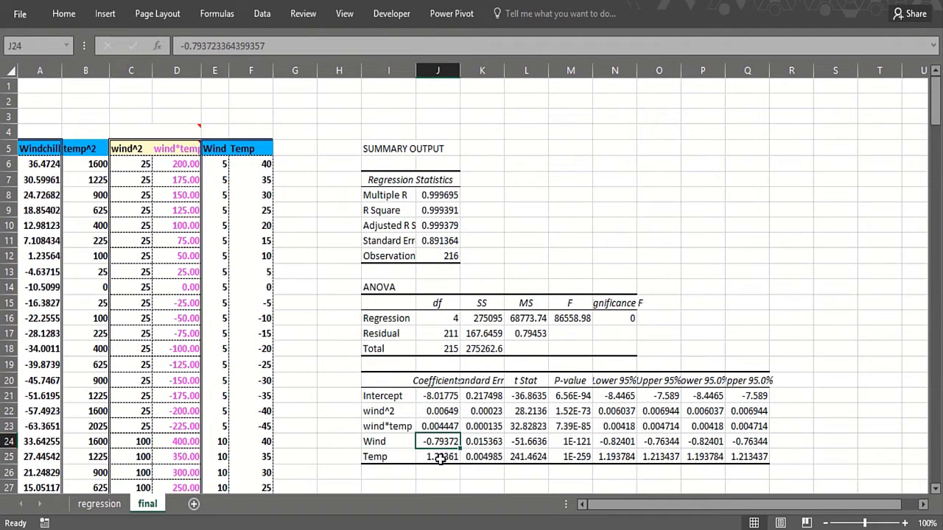
click(439, 457)
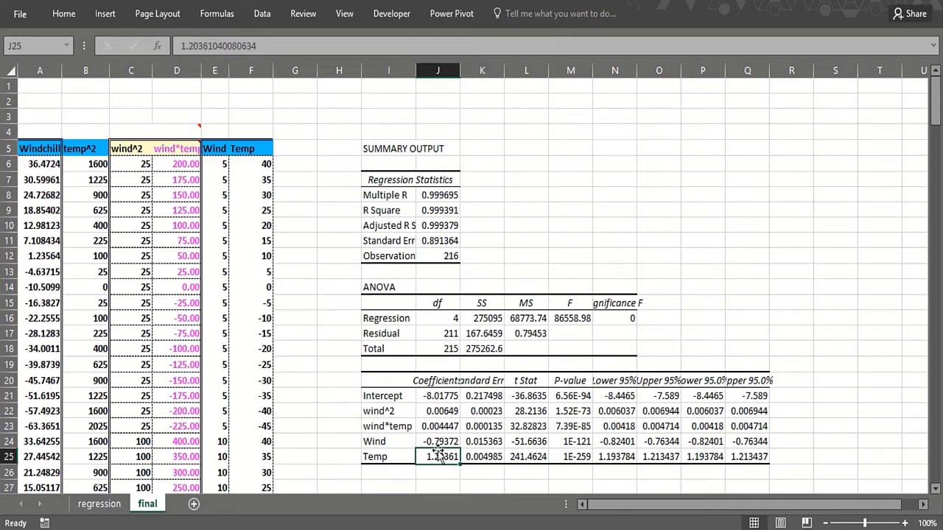
click(419, 240)
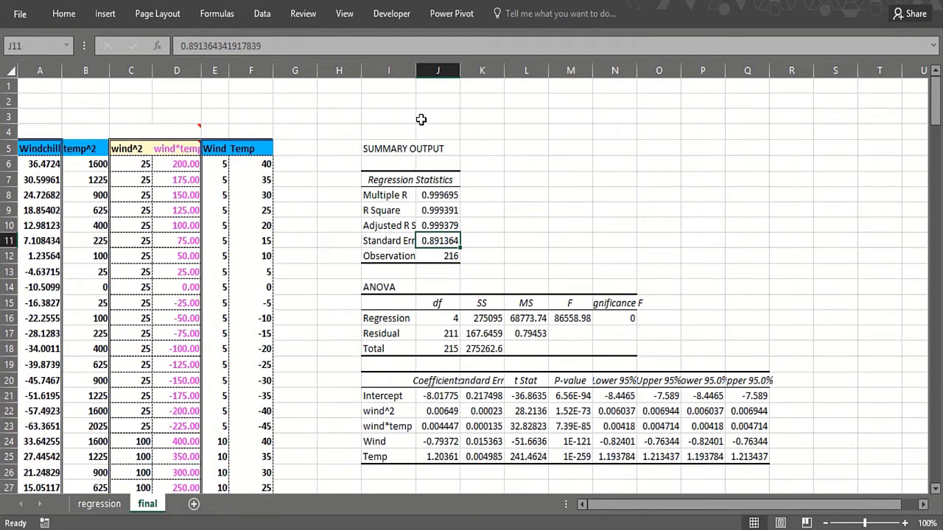
drag(415, 71, 431, 71)
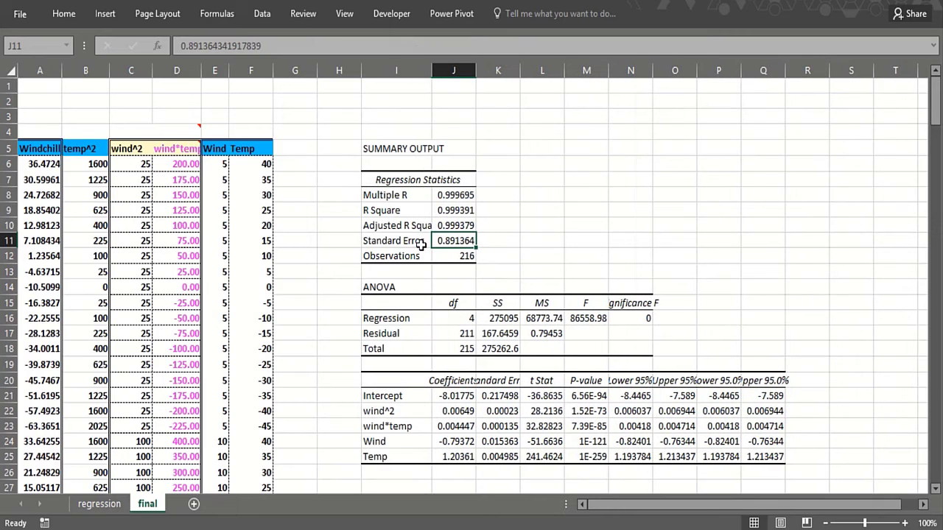
Step: Enter the column header "Our windchill" in cell G5, next to the Temp column
click(295, 152)
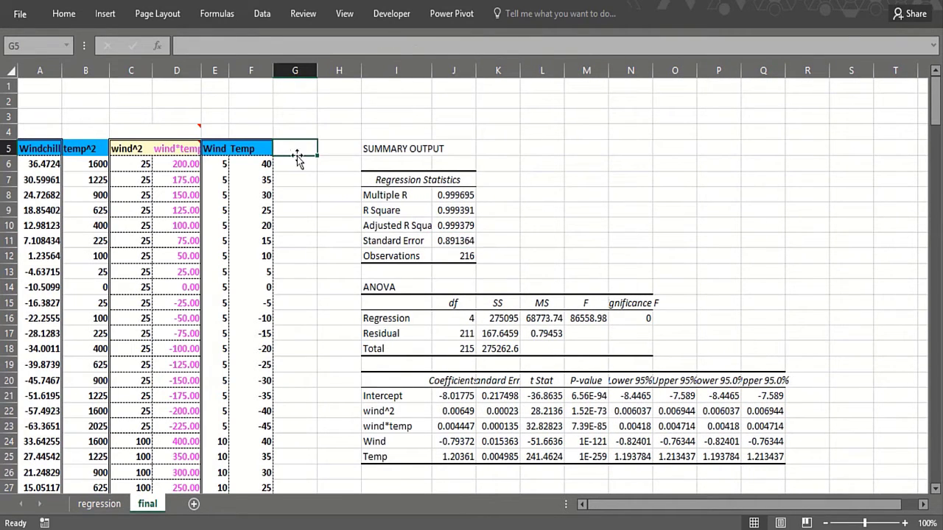
text(Our windchill)
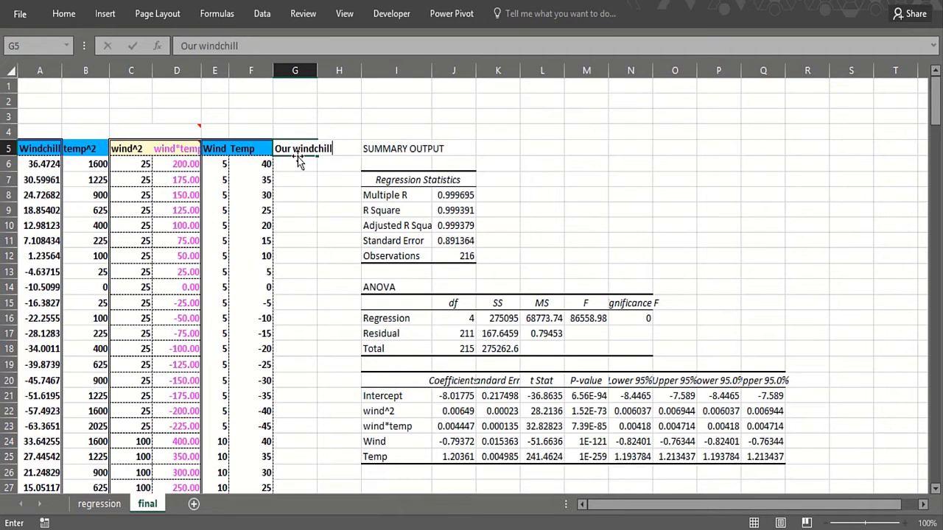
key(Return)
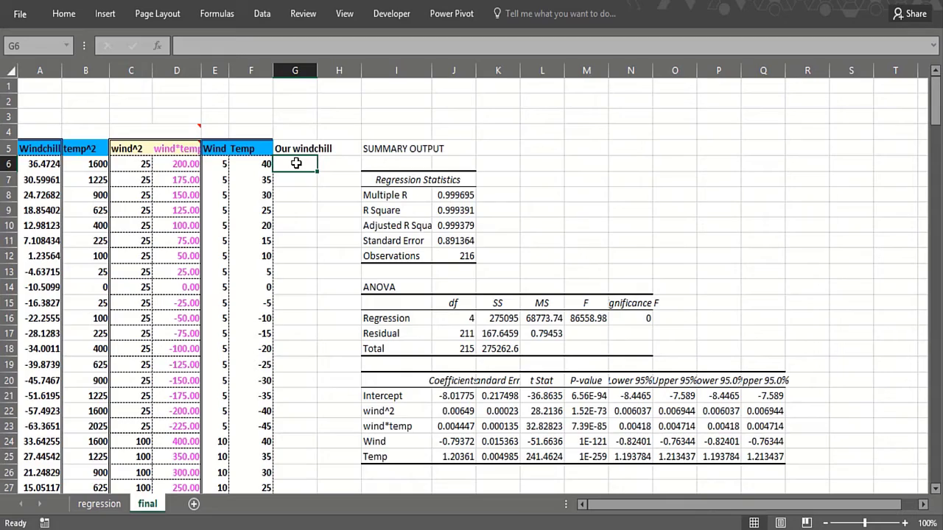
Step: Start a TREND formula across G6:G221 with the Windchill values A6:A221 as the known y values
drag(296, 163, 302, 492)
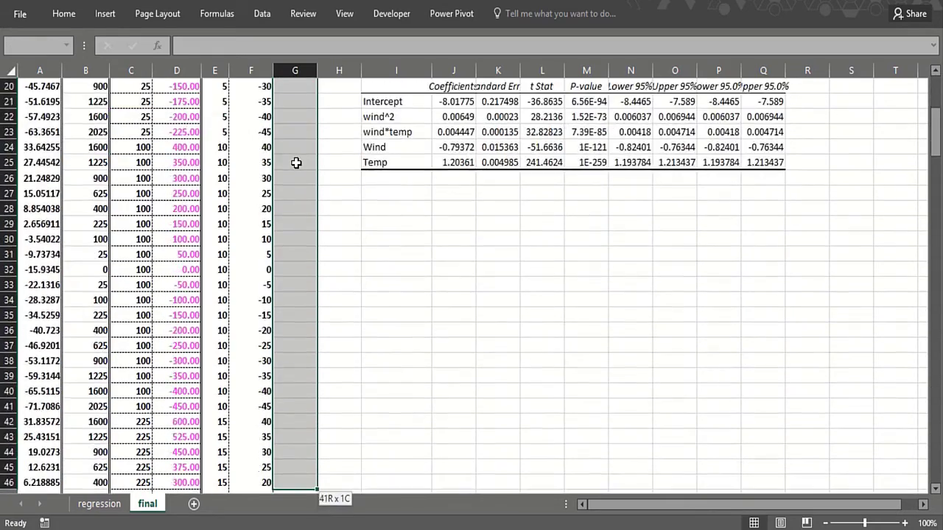
key(shift+Down)
key(shift+Down)
key(shift+Down)
key(shift+Down)
key(shift+Down)
key(shift+Down)
key(shift+Down)
key(shift+Down)
key(shift+Down)
key(shift+Down)
key(shift+Down)
key(shift+Down)
key(shift+Down)
key(shift+Down)
key(shift+Down)
key(shift+Down)
key(shift+Down)
key(shift+Down)
key(shift+Down)
key(shift+Down)
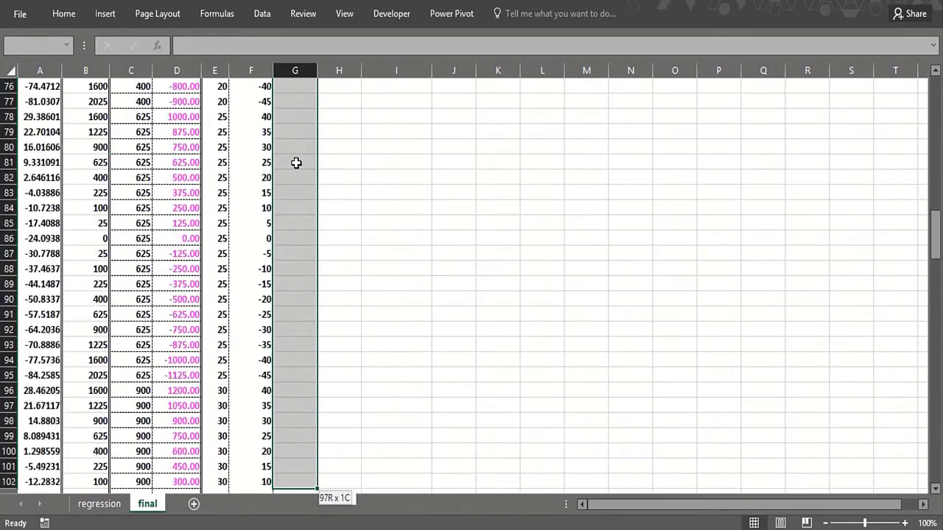
key(shift+Down)
key(shift+Down)
key(shift+Down)
key(shift+Down)
key(shift+Down)
key(shift+Down)
key(shift+Down)
key(shift+Down)
key(shift+Down)
key(shift+Down)
key(shift+Down)
key(shift+Down)
key(shift+Down)
key(shift+Down)
key(shift+Down)
key(shift+Down)
key(shift+Down)
key(shift+Down)
key(shift+Down)
key(shift+Down)
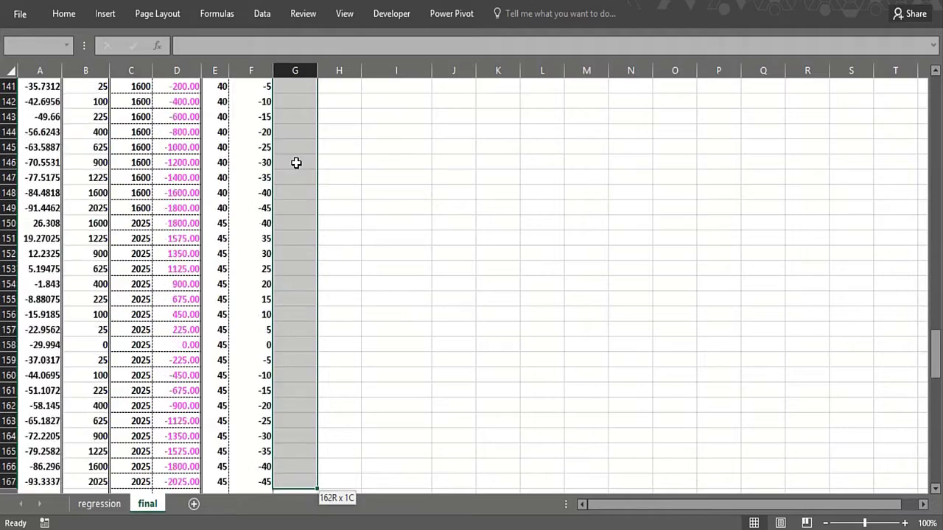
key(shift+Down)
key(shift+Down)
key(shift+Down)
key(shift+Down)
key(shift+Down)
key(shift+Down)
key(shift+Down)
key(shift+Down)
key(shift+Down)
key(shift+Down)
key(shift+Down)
key(shift+Down)
key(shift+Down)
key(shift+Down)
key(shift+Down)
key(shift+Down)
key(shift+Down)
key(shift+Down)
key(shift+Down)
key(shift+Down)
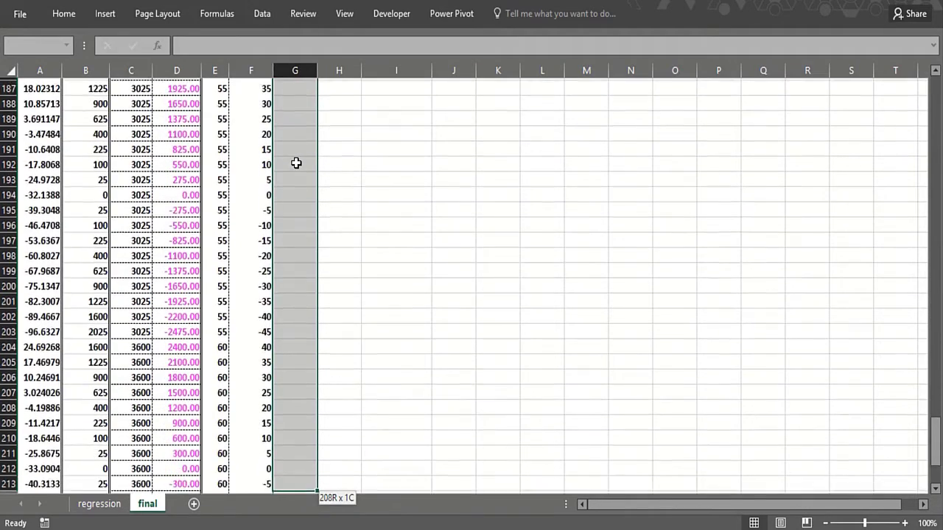
key(shift+Down)
key(shift+Down)
key(shift+Down)
key(shift+Down)
key(shift+Down)
key(shift+Down)
key(shift+Down)
key(shift+Down)
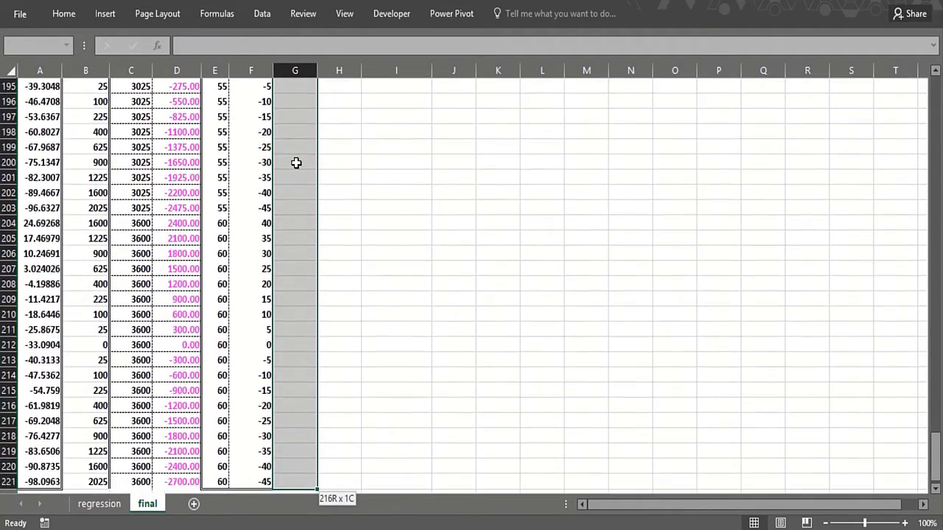
text(=trend()
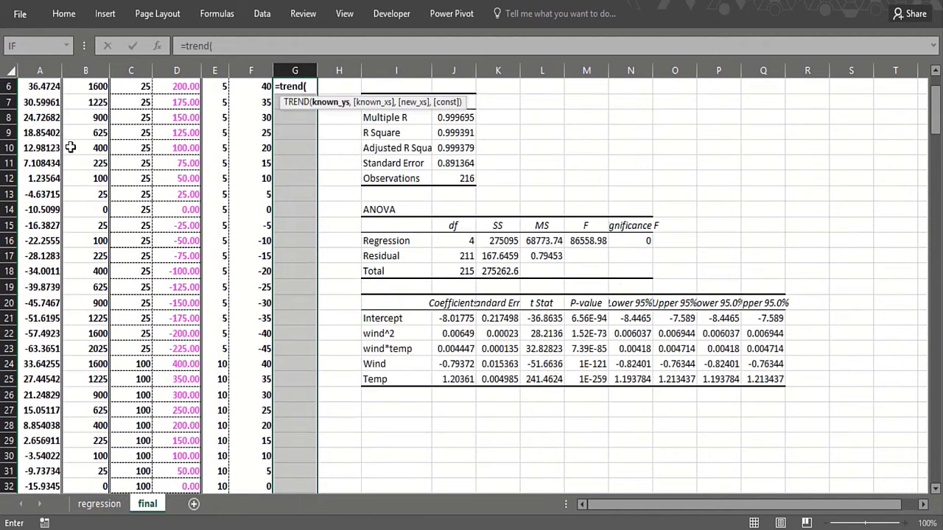
scroll(59, 125, up, 2)
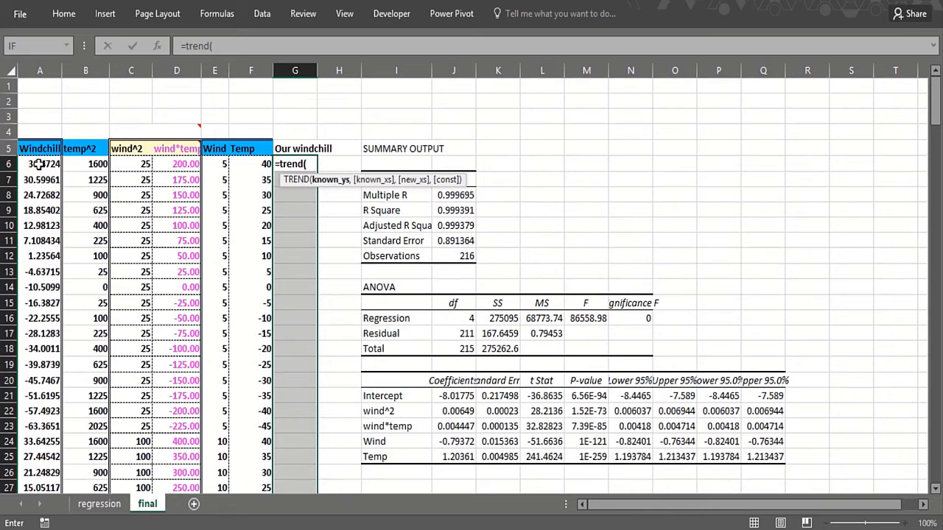
click(39, 164)
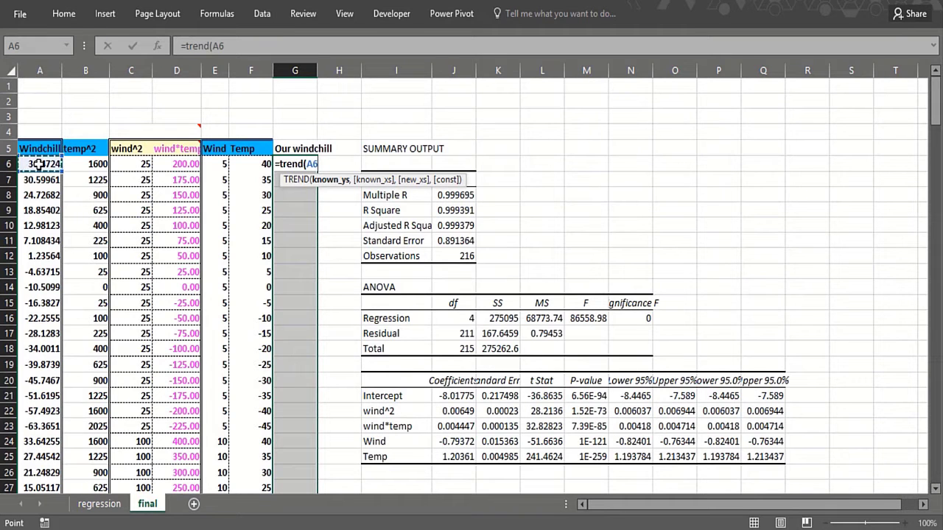
key(ctrl+shift+Down)
text(,)
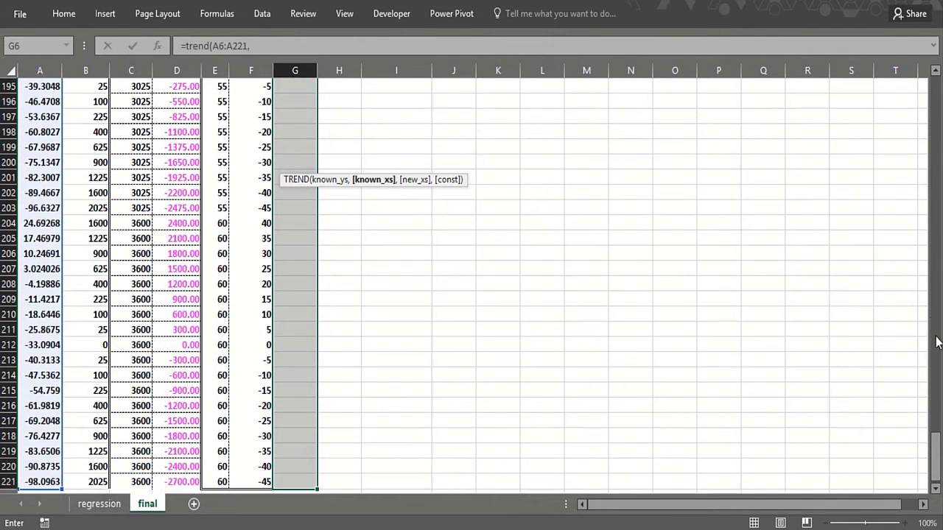
Step: Use the wind^2, wind*temp, Wind and Temp data in C6:F221 as the known x values and enter TREND as an array formula
drag(938, 443, 936, 99)
drag(140, 163, 231, 163)
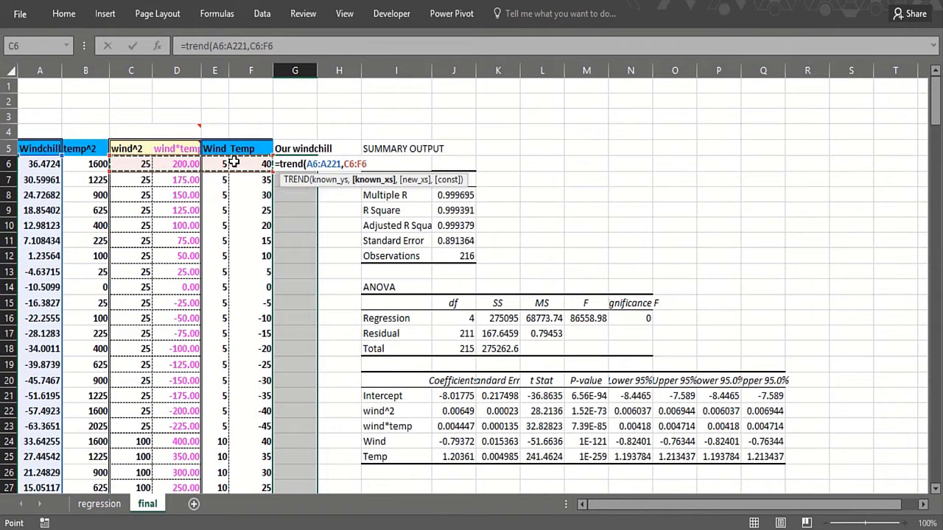
key(ctrl+shift+Down)
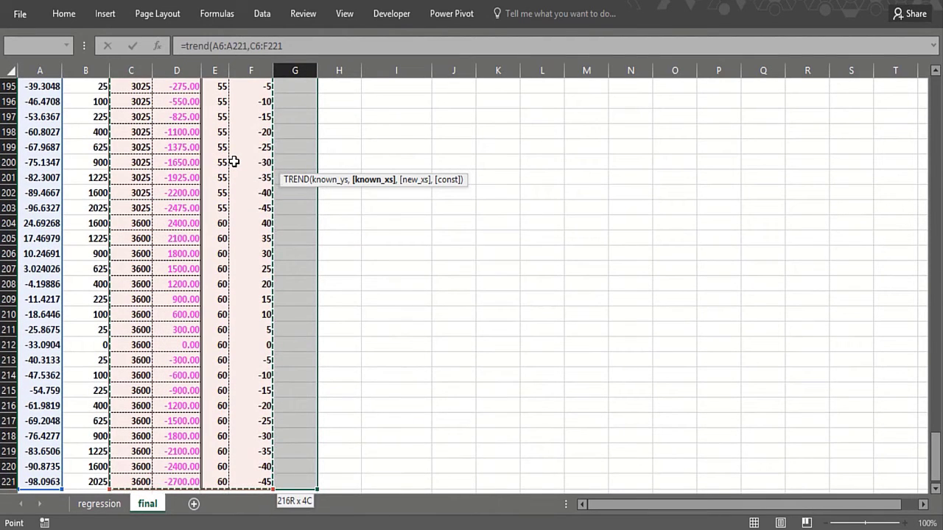
text())
key(ctrl+shift+Return)
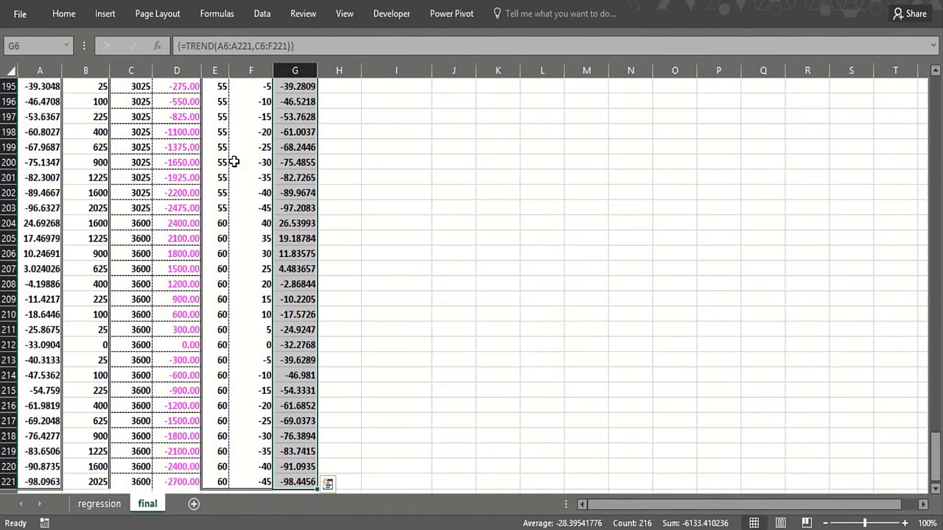
Step: Look over the predicted values in the "Our windchill" column from the end of the data back up to the header
click(287, 193)
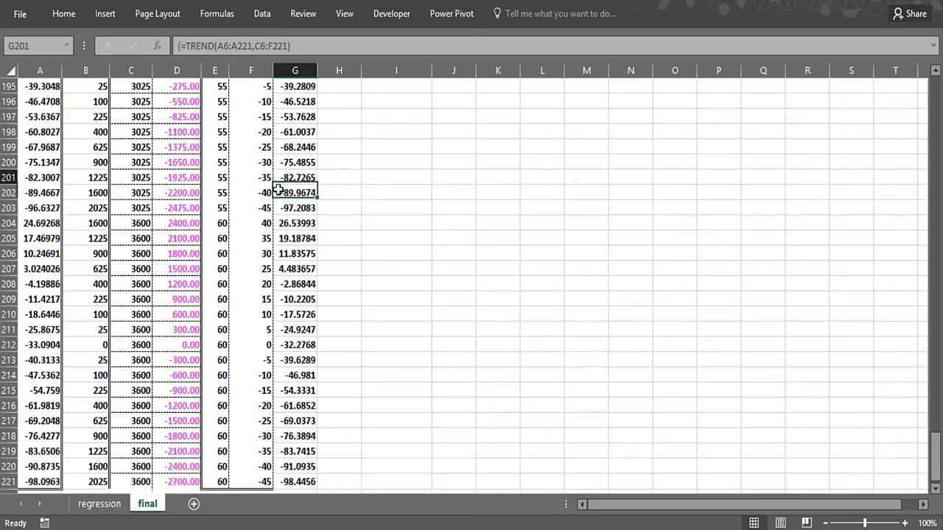
key(Up)
key(Up)
key(Up)
key(Up)
key(Up)
key(Up)
key(Up)
key(Up)
key(Up)
key(Up)
key(Up)
key(Up)
key(Up)
key(Up)
key(Up)
key(Up)
key(Up)
key(Up)
key(Up)
key(Up)
key(Up)
key(Up)
key(Up)
key(Up)
key(Up)
key(Up)
key(Up)
key(Up)
key(Up)
key(Up)
key(Up)
key(Up)
key(Up)
key(Up)
key(Up)
key(Up)
key(Up)
key(Up)
key(Up)
key(Up)
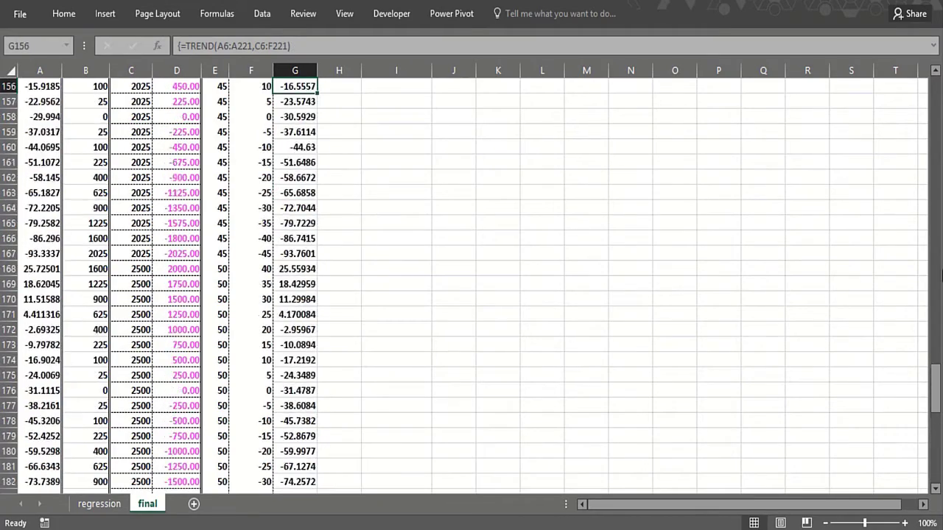
drag(934, 372, 929, 83)
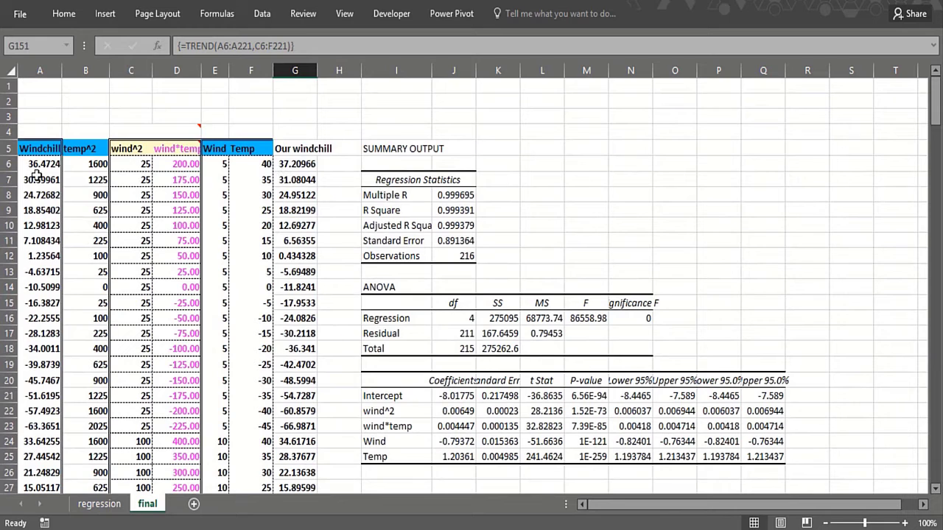
Step: Compare the predicted wind chill in G23 with the formula value in A23, and check the Windchill column down to row 41
click(289, 428)
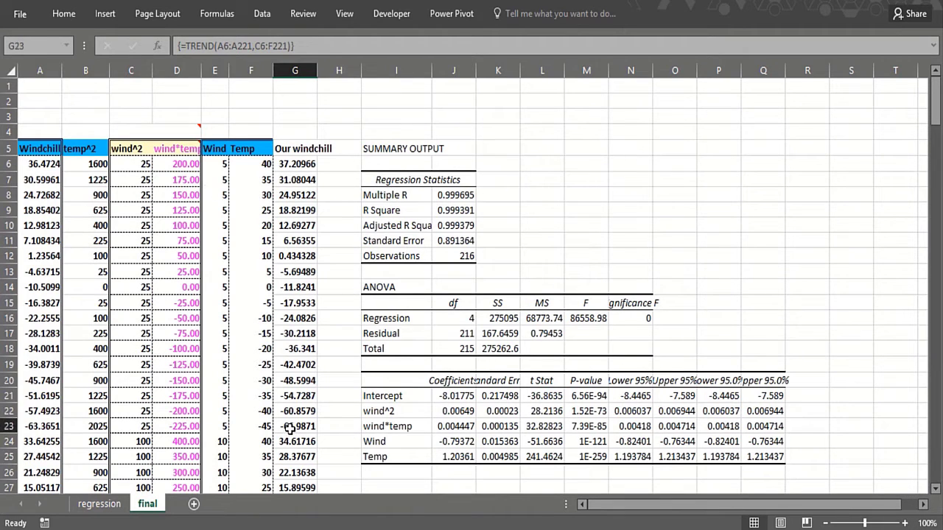
click(39, 429)
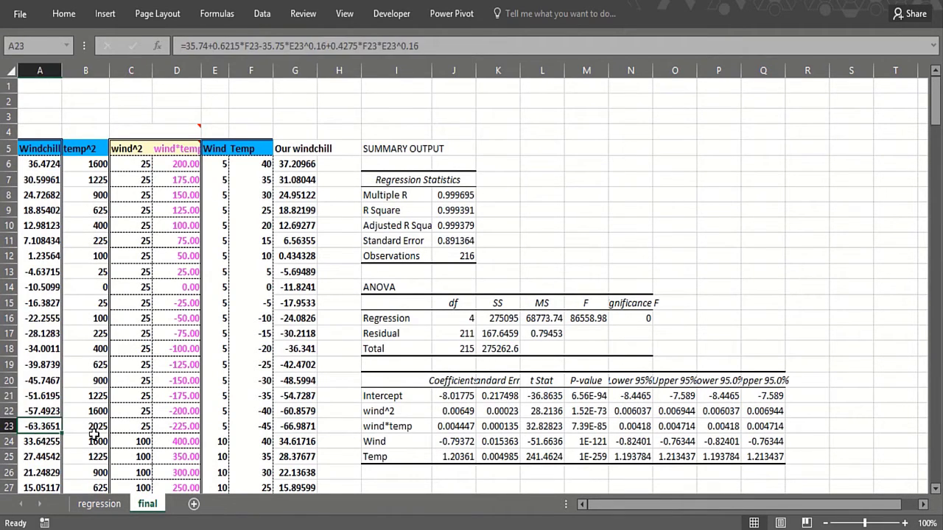
key(Down)
key(Down)
key(Down)
key(Down)
key(Down)
key(Down)
key(Down)
key(Down)
key(Down)
key(Down)
key(Down)
key(Down)
key(Down)
key(Down)
key(Down)
key(Down)
key(Down)
key(Down)
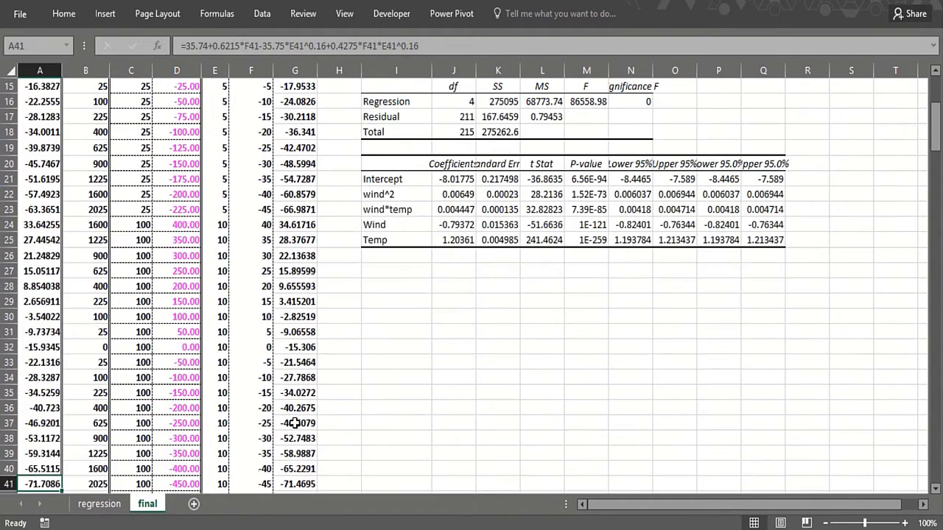
Step: Compare the predicted and original wind chill values for rows 36 to 41, at wind speed 10
click(294, 409)
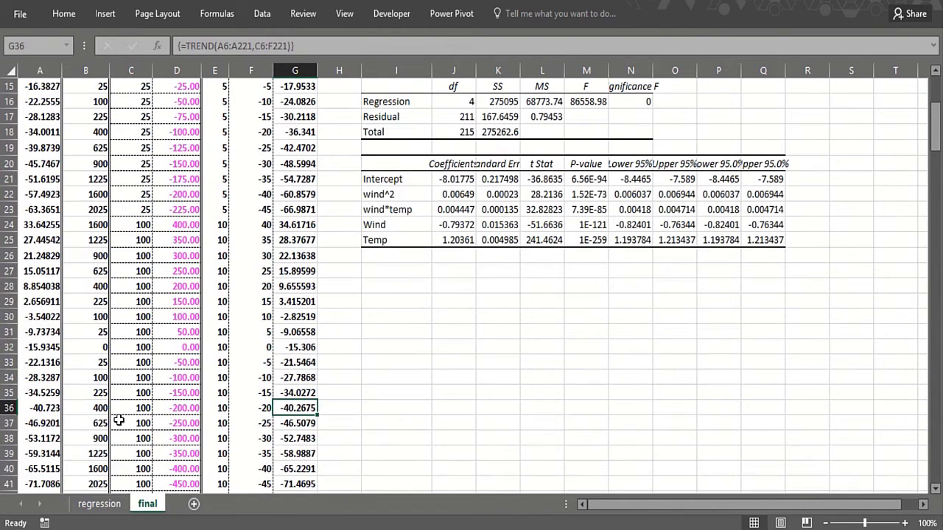
key(Down)
key(Down)
key(Down)
key(Down)
key(Down)
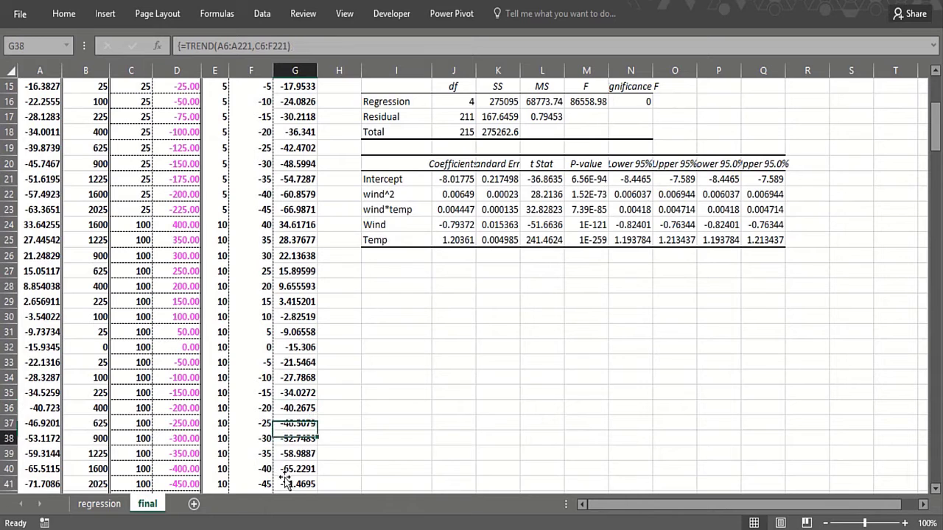
click(64, 484)
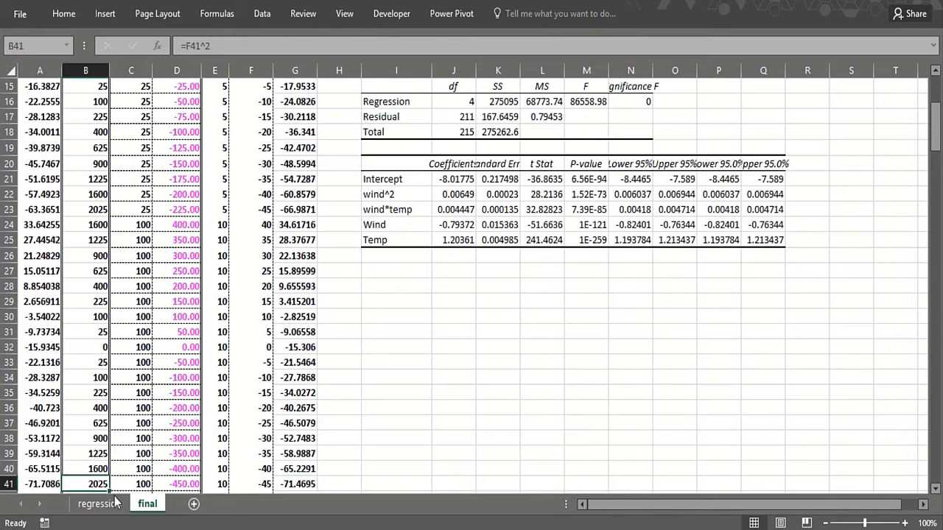
Step: Compare the predicted and original wind chill values for the wind speed 15 rows, from row 42 down to about row 52
key(Down)
key(Down)
key(Down)
key(Down)
key(Down)
key(Down)
key(Down)
key(Down)
key(Down)
key(Down)
key(Down)
Step: Review the predicted wind chill values against the original column from the wind speed 15 rows back up toward the start of the data
key(Up)
key(Up)
key(Up)
key(Up)
key(Up)
key(Up)
key(Up)
key(Up)
key(Up)
key(Up)
key(Up)
key(Up)
key(Up)
key(Up)
key(Up)
key(Up)
key(Up)
key(Up)
key(Up)
key(Up)
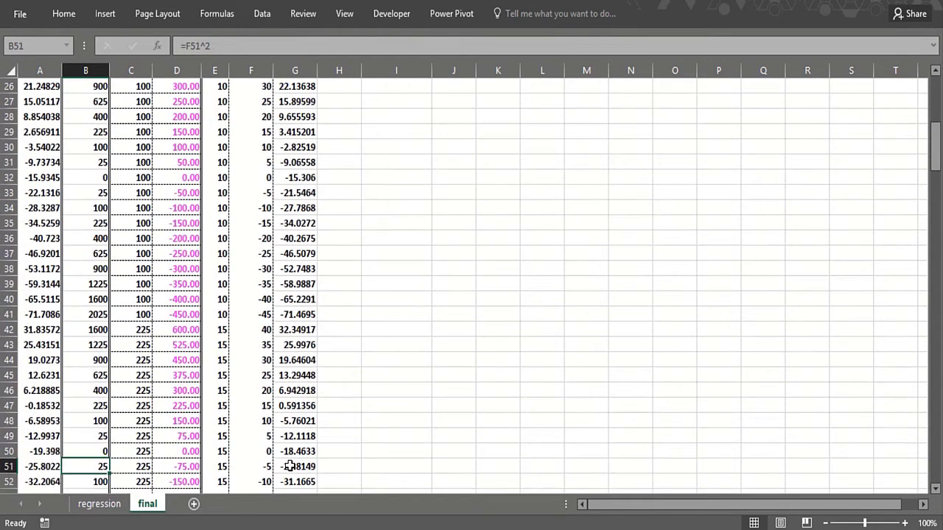
key(Up)
key(Up)
key(Up)
key(Up)
key(Up)
key(Up)
key(Up)
key(Up)
key(Up)
key(Up)
key(Up)
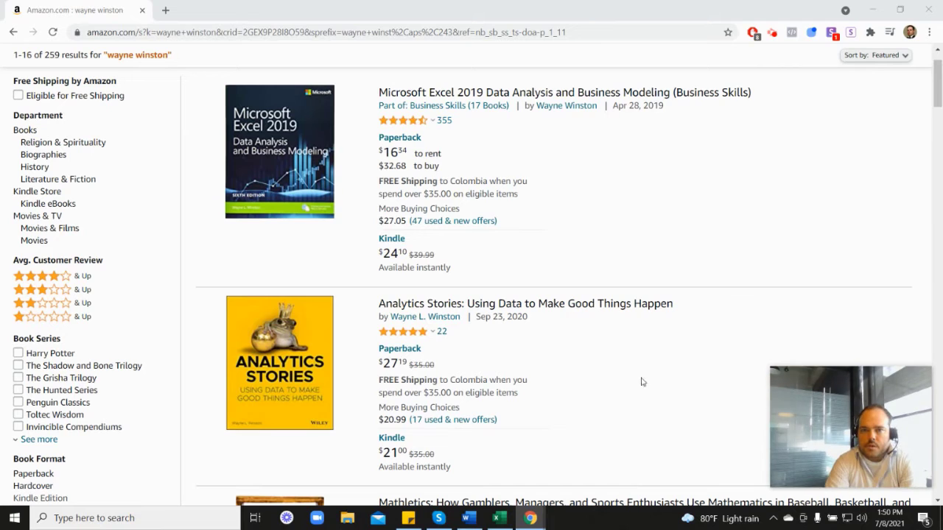
Step: In Chrome, look through the author's books in the Amazon search results, including the customer ratings of Marketing Analytics: Data-Driven Techniques with Microsoft Excel
mouse_move(404, 127)
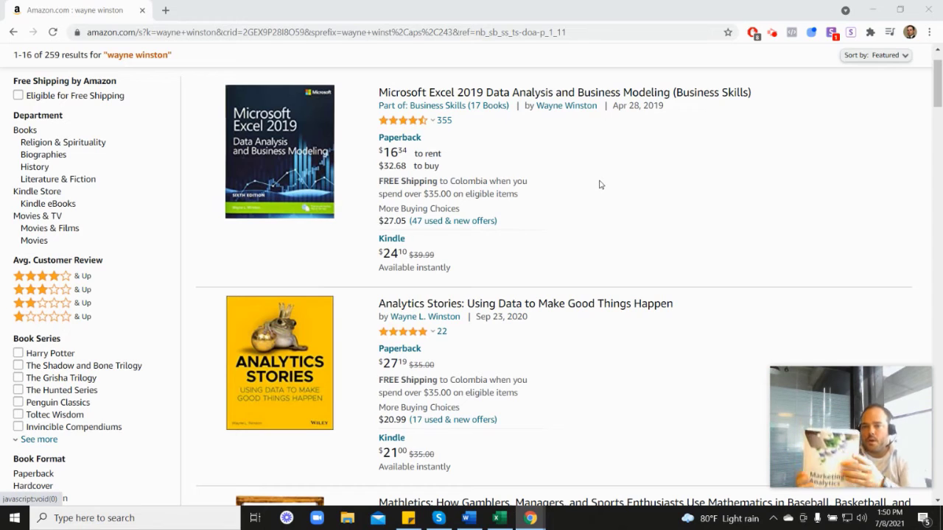
scroll(870, 299, down, 6)
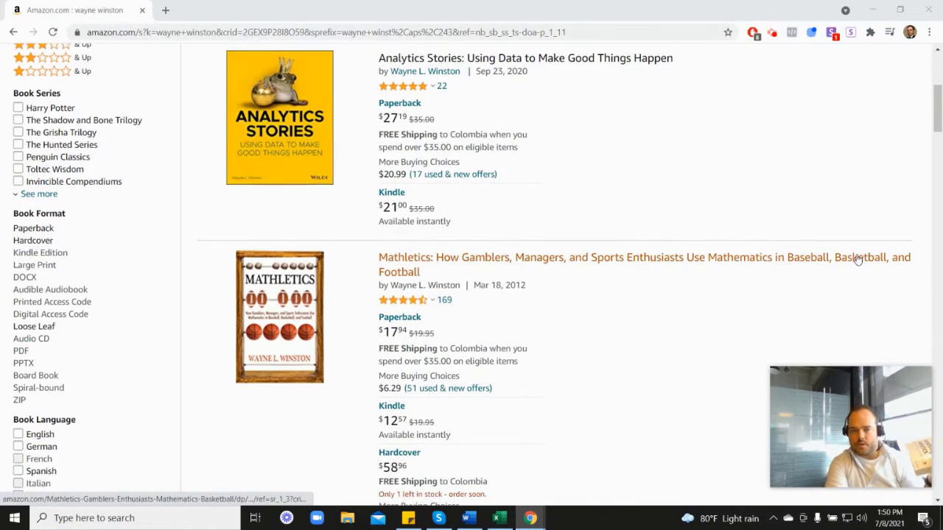
scroll(759, 367, down, 2)
mouse_move(414, 279)
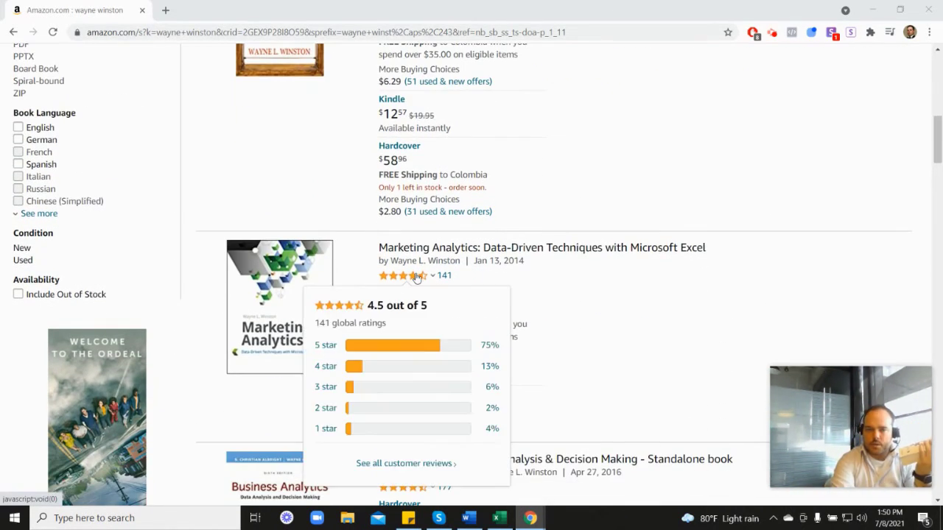
scroll(549, 280, up, 6)
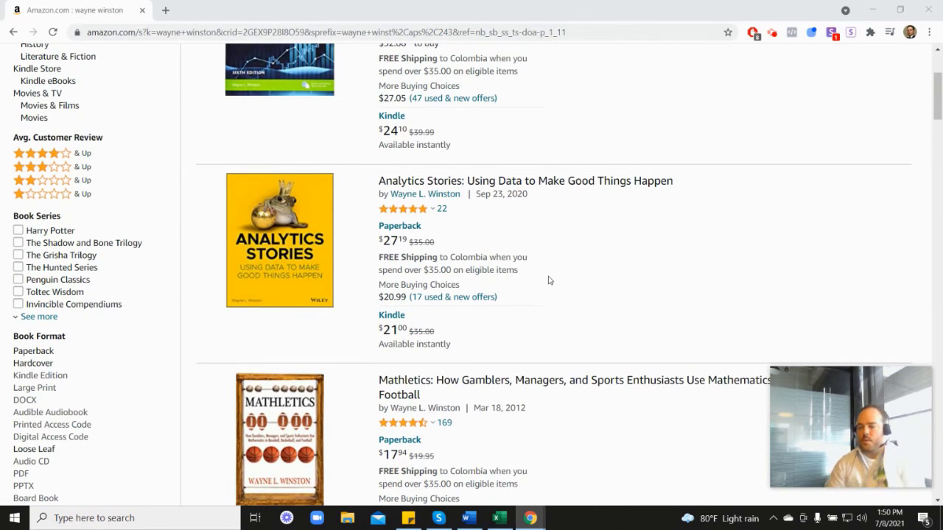